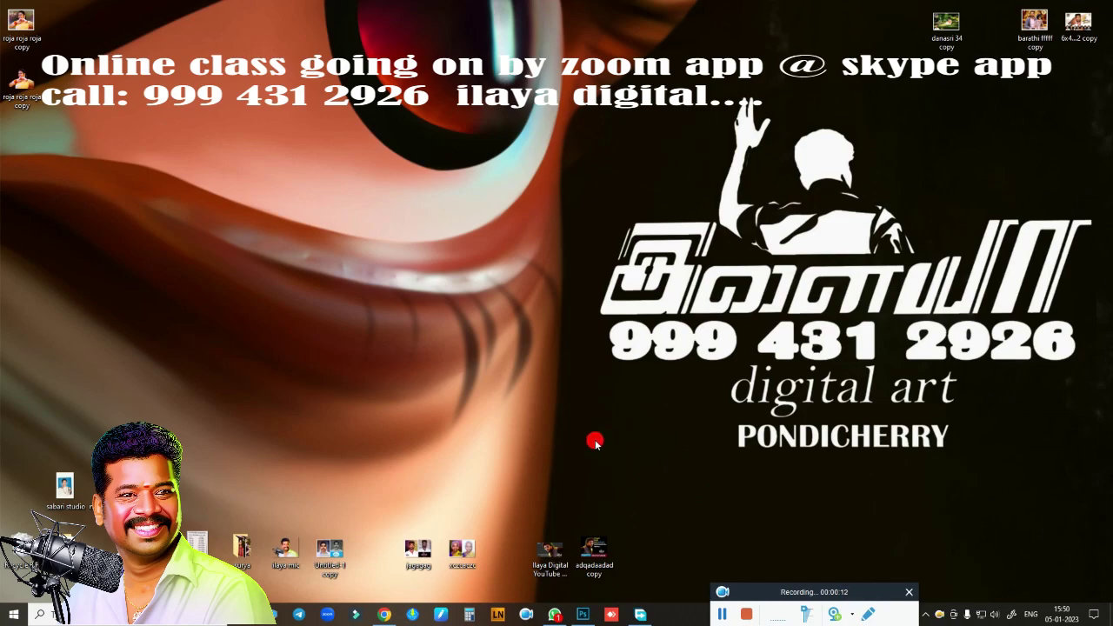
# - Show the blurred Layer 14 copy, Layer 2 photo, Group 1 copy, logo and white frame layers
pyautogui.click(582, 615)
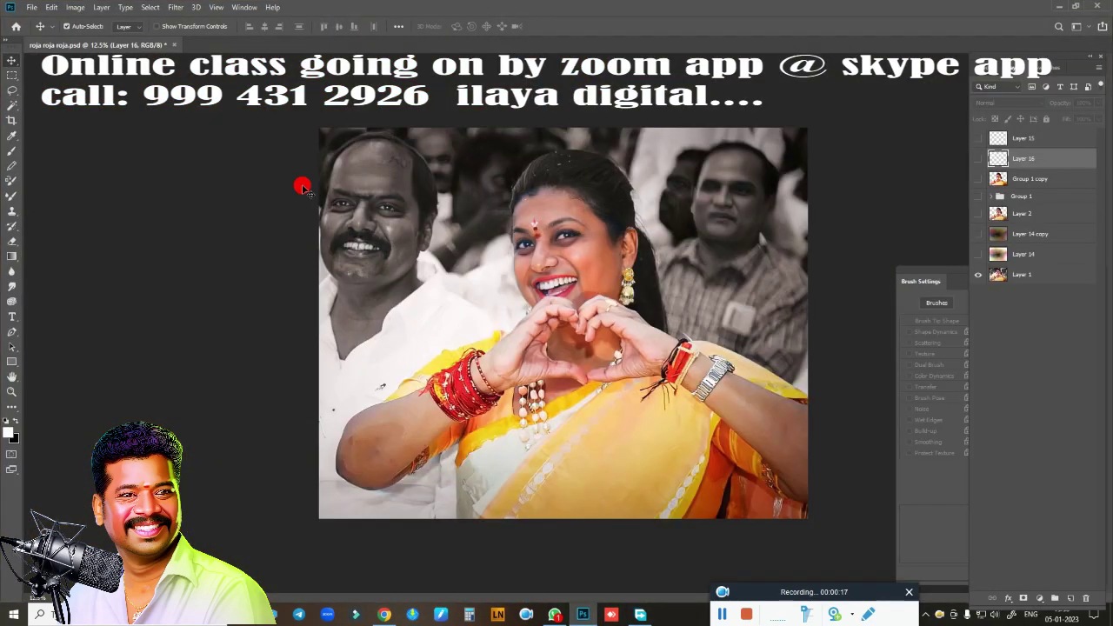
pyautogui.click(977, 276)
pyautogui.click(978, 277)
pyautogui.click(978, 234)
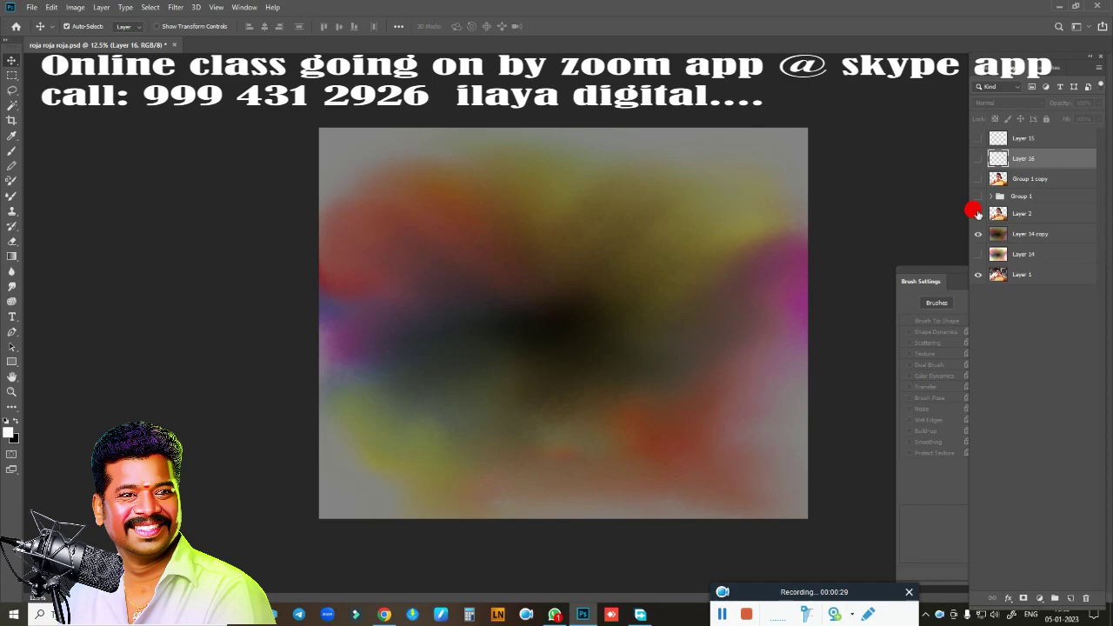
pyautogui.click(978, 213)
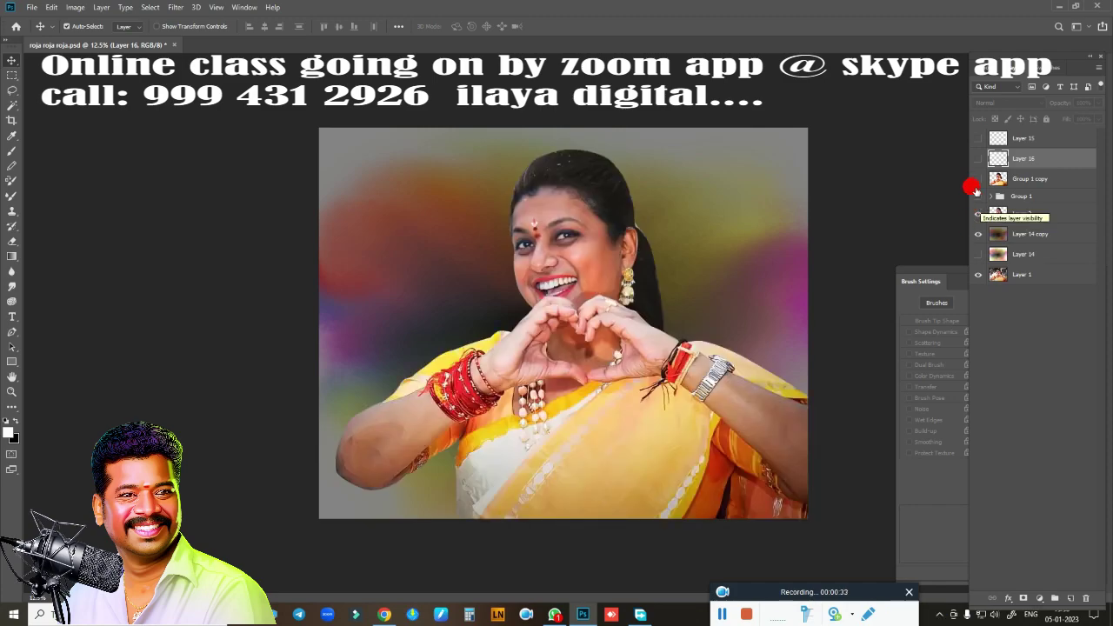
pyautogui.click(975, 179)
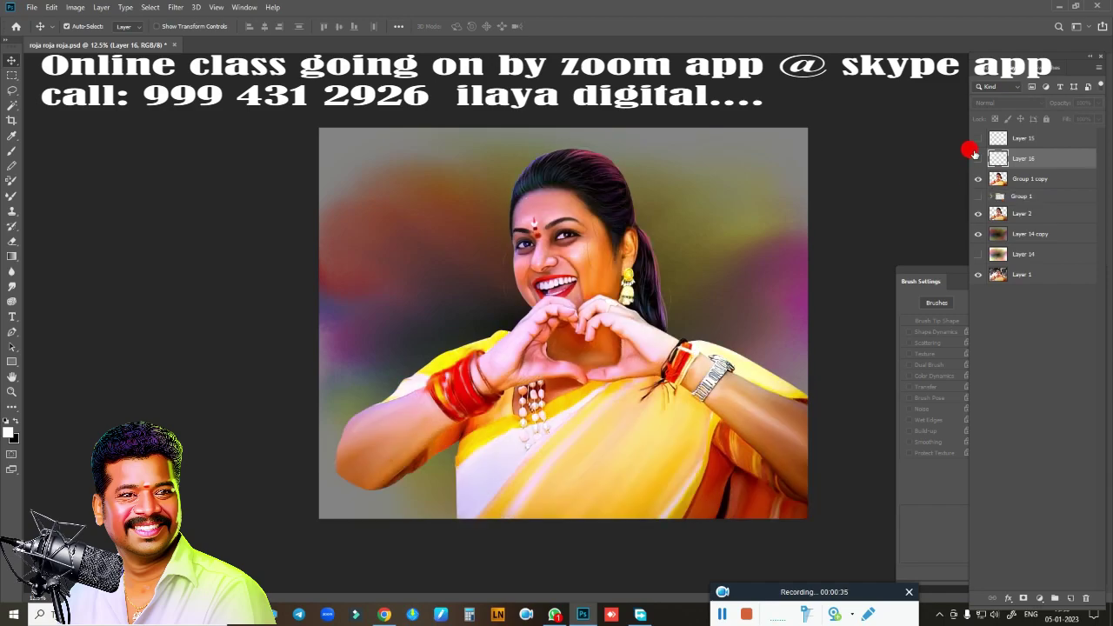
pyautogui.click(975, 158)
pyautogui.click(976, 139)
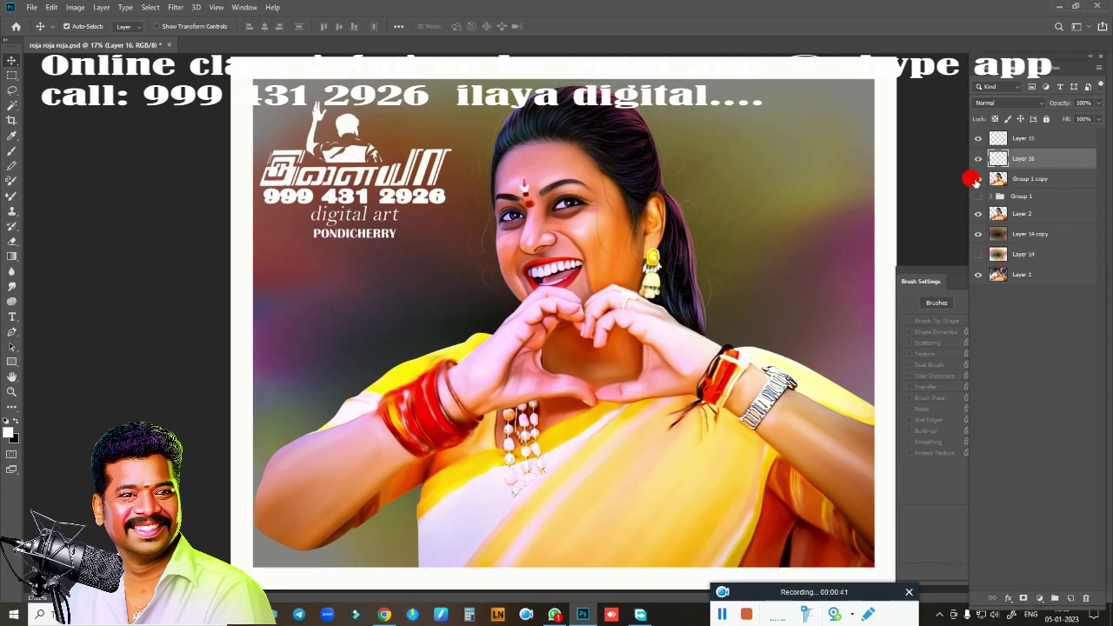
# - Compare before/after by toggling Group 1 copy, leave it hidden, and select Layer 2
pyautogui.click(975, 179)
pyautogui.click(975, 179)
pyautogui.click(976, 179)
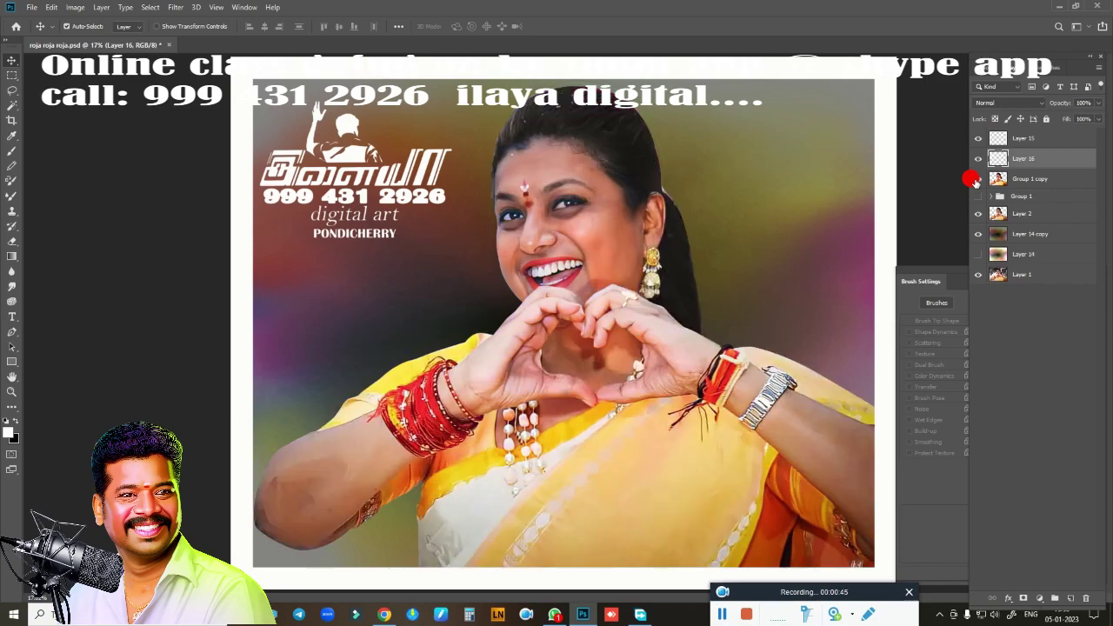
pyautogui.click(976, 179)
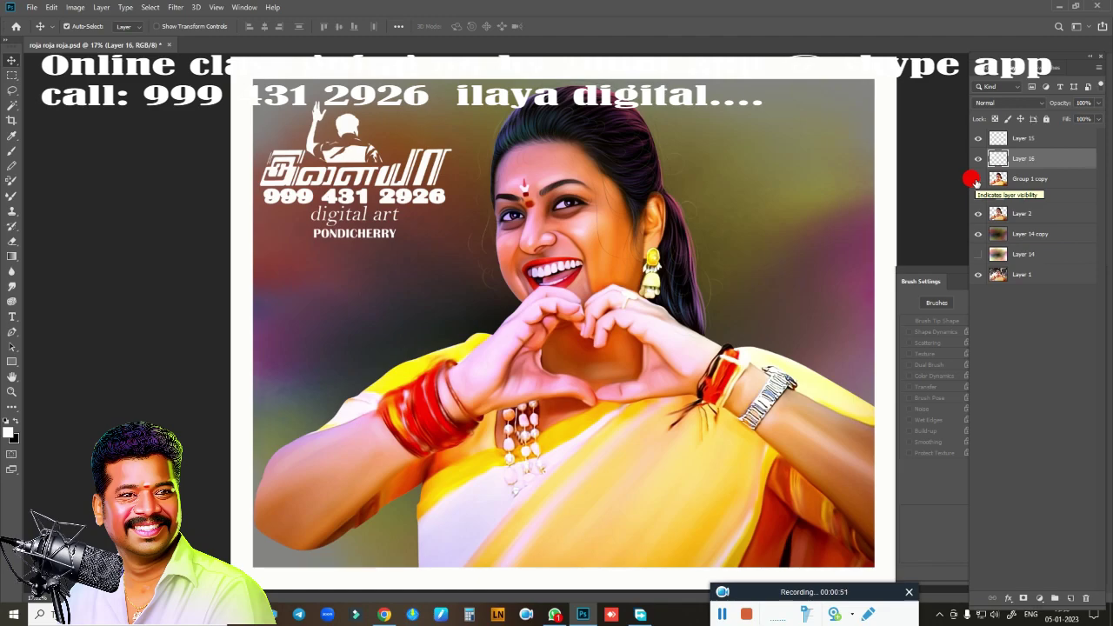
pyautogui.click(976, 179)
pyautogui.click(1012, 216)
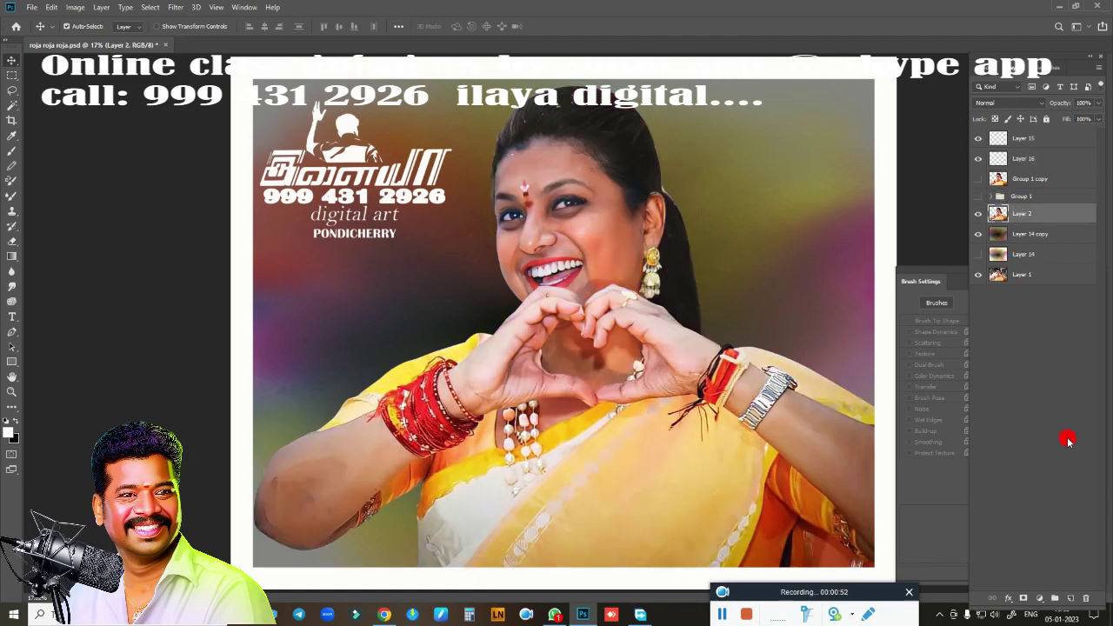
# - Add a new empty layer above Layer 2 and zoom in on the nose
pyautogui.click(1070, 597)
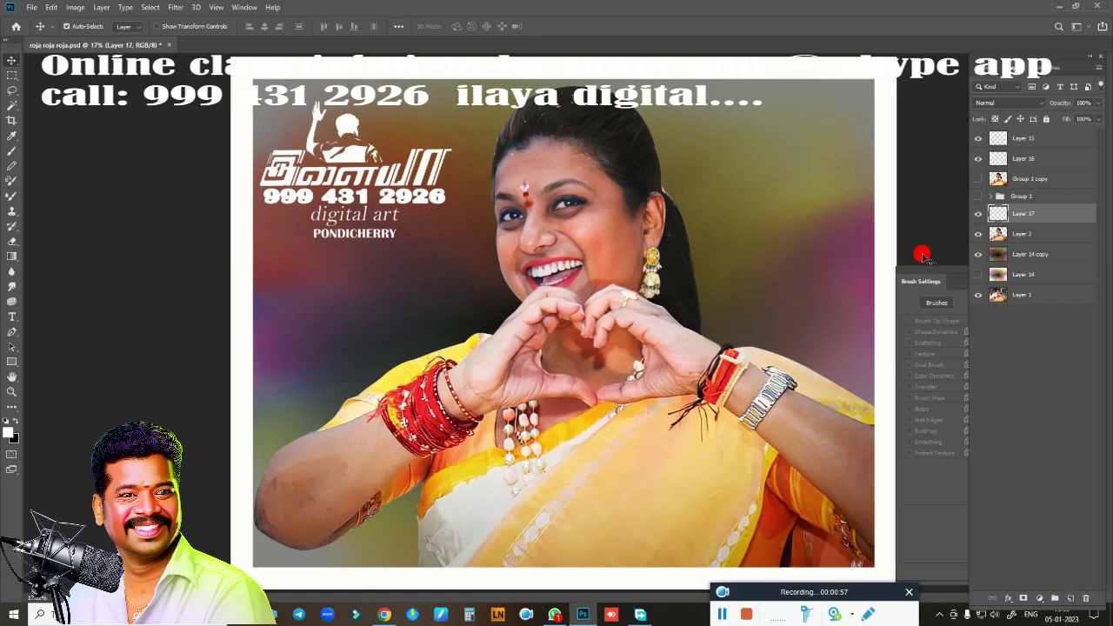
pyautogui.scroll(2, 589, 341)
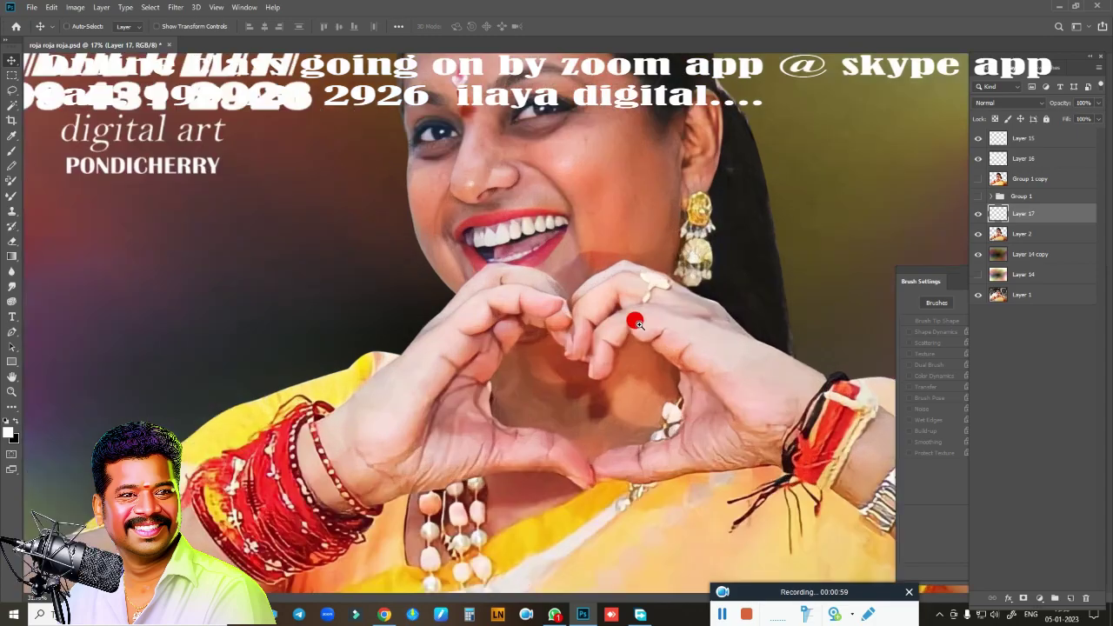
pyautogui.scroll(2, 600, 356)
pyautogui.scroll(2, 612, 374)
pyautogui.scroll(2, 629, 398)
pyautogui.scroll(2, 630, 398)
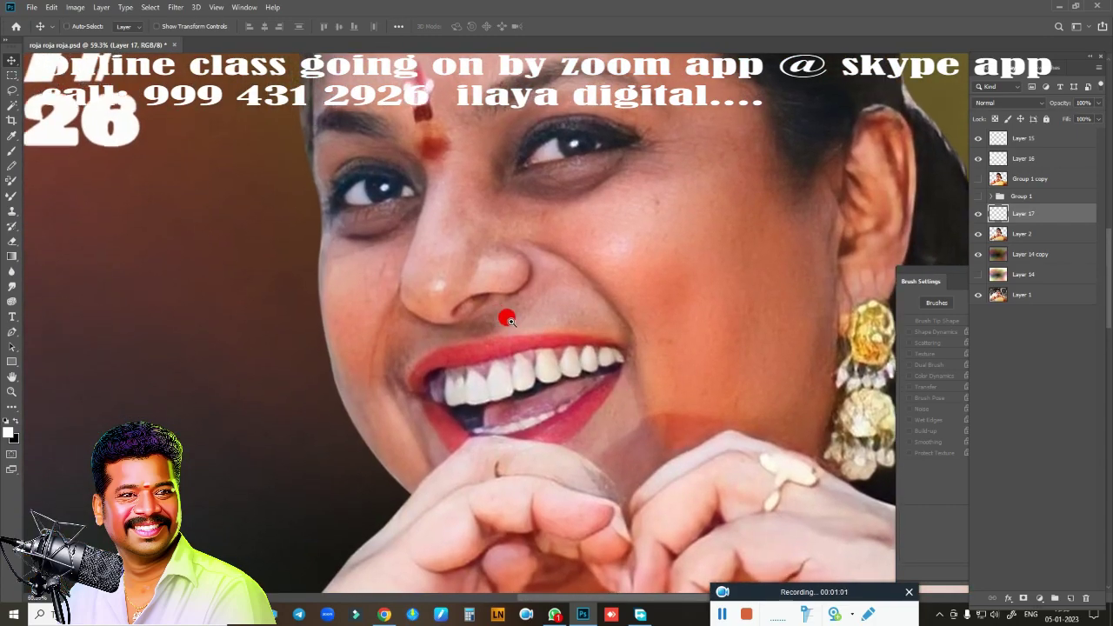
pyautogui.scroll(2, 522, 320)
pyautogui.scroll(2, 565, 365)
pyautogui.scroll(2, 613, 391)
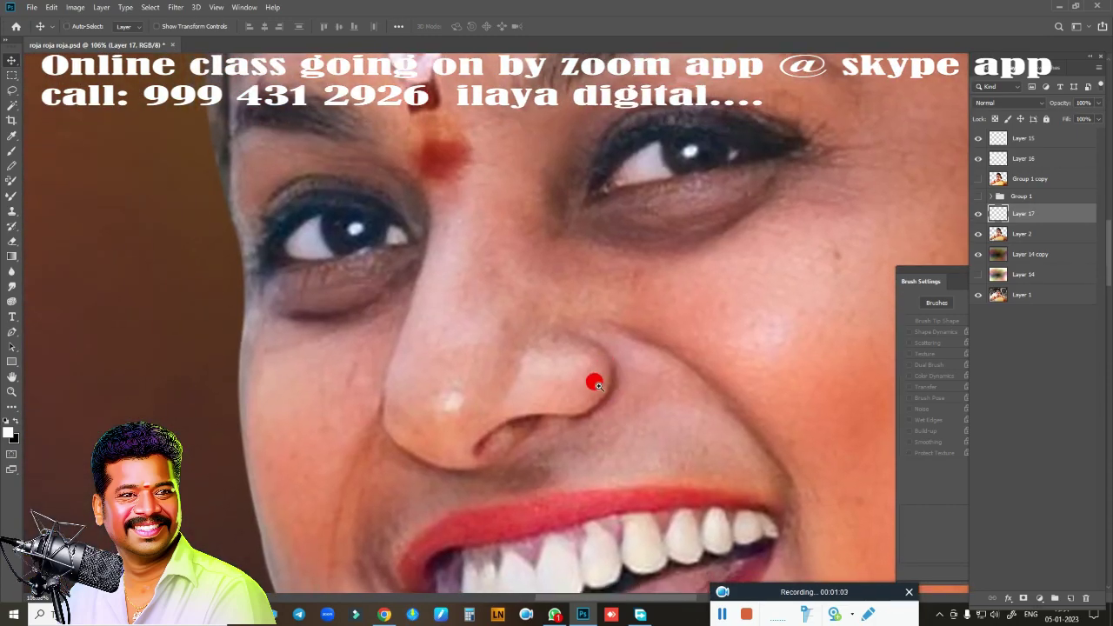
pyautogui.scroll(2, 594, 384)
pyautogui.scroll(1, 635, 360)
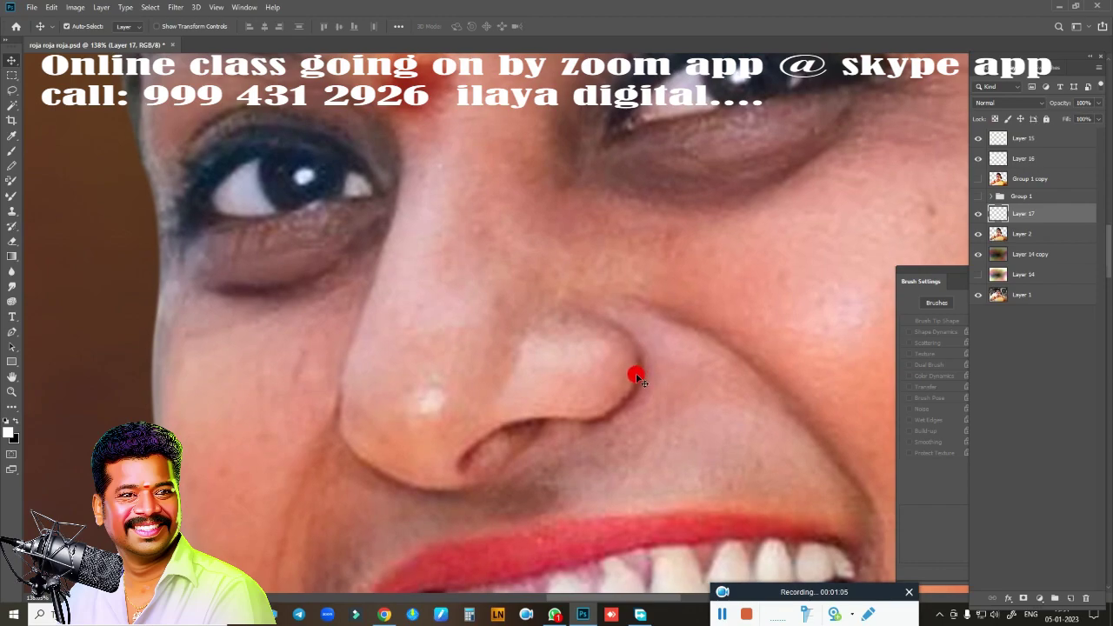
# - Switch to the Smudge tool with a smaller brush size
pyautogui.press('r')
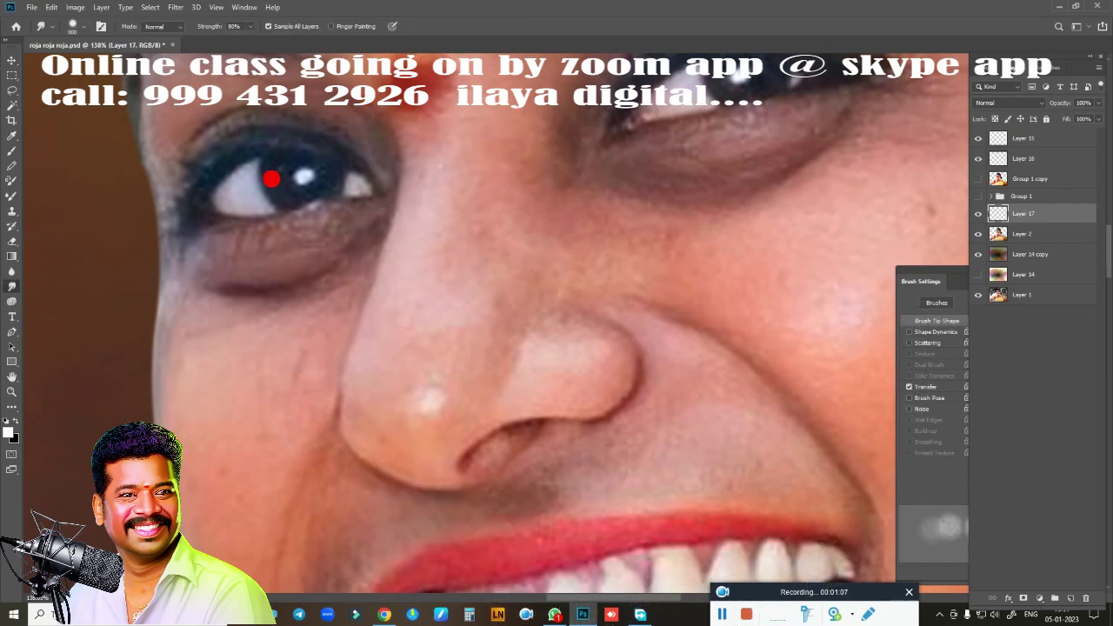
pyautogui.press('[')
pyautogui.press('[')
pyautogui.press('[')
pyautogui.press('[')
pyautogui.press('[')
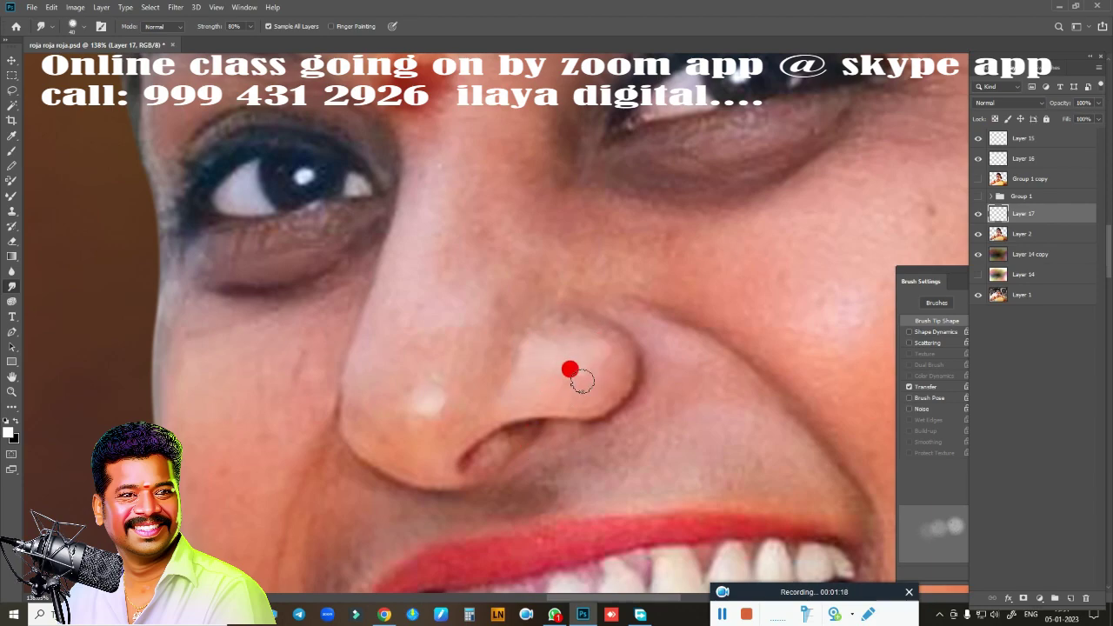
pyautogui.scroll(2, 600, 382)
# - Zoom the canvas in on the nostril to about 265%
pyautogui.scroll(2, 669, 357)
pyautogui.scroll(2, 704, 295)
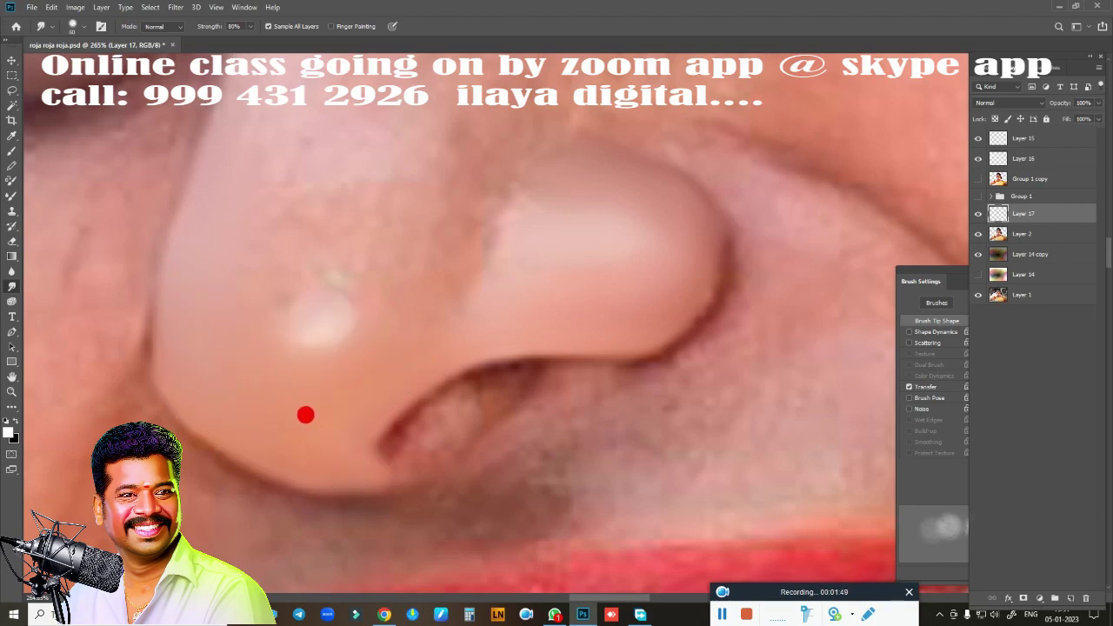
# - Resize the smudge brush and smooth the nostril edge and outer nose outline
pyautogui.press(']')
pyautogui.press(']')
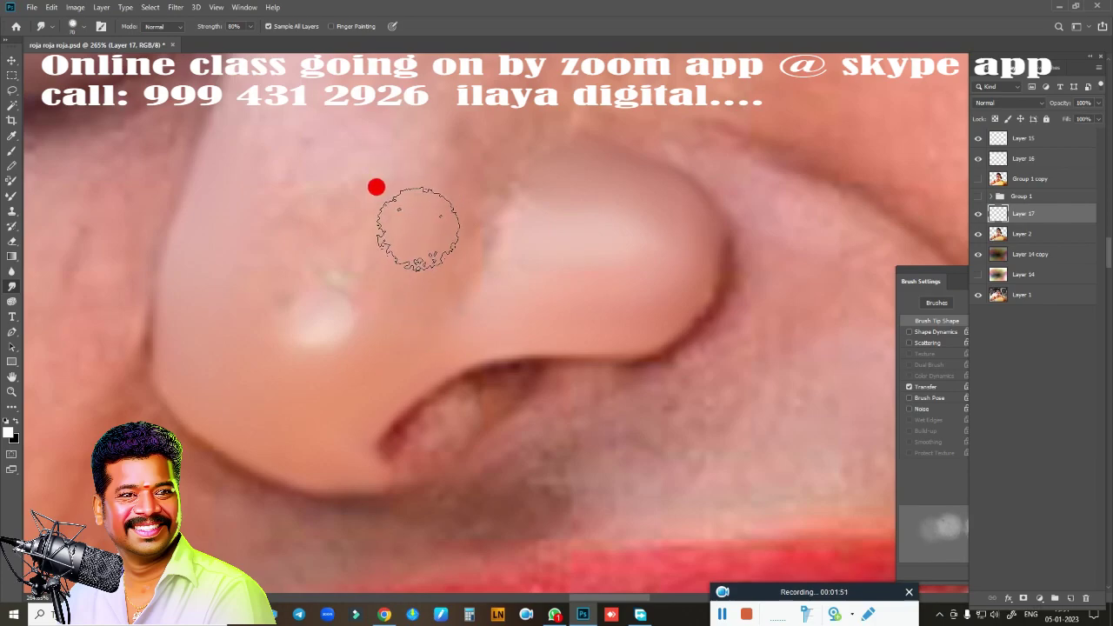
pyautogui.press('[')
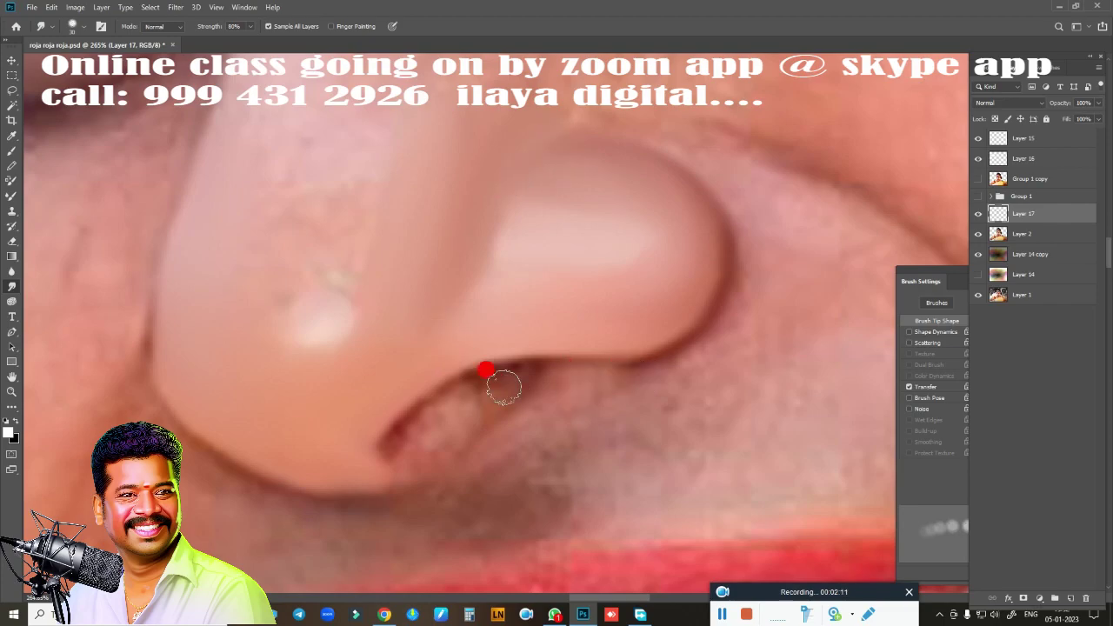
pyautogui.moveTo(527, 368)
pyautogui.mouseDown()
pyautogui.moveTo(669, 346)
pyautogui.moveTo(398, 426)
pyautogui.mouseUp()
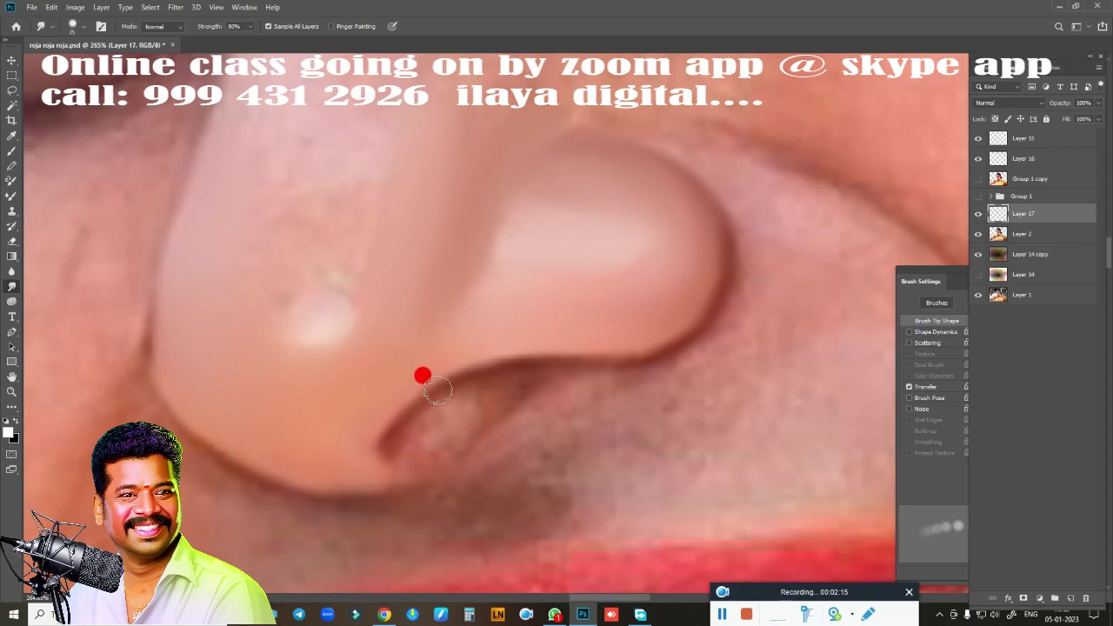
pyautogui.moveTo(438, 391); pyautogui.dragTo(484, 351)
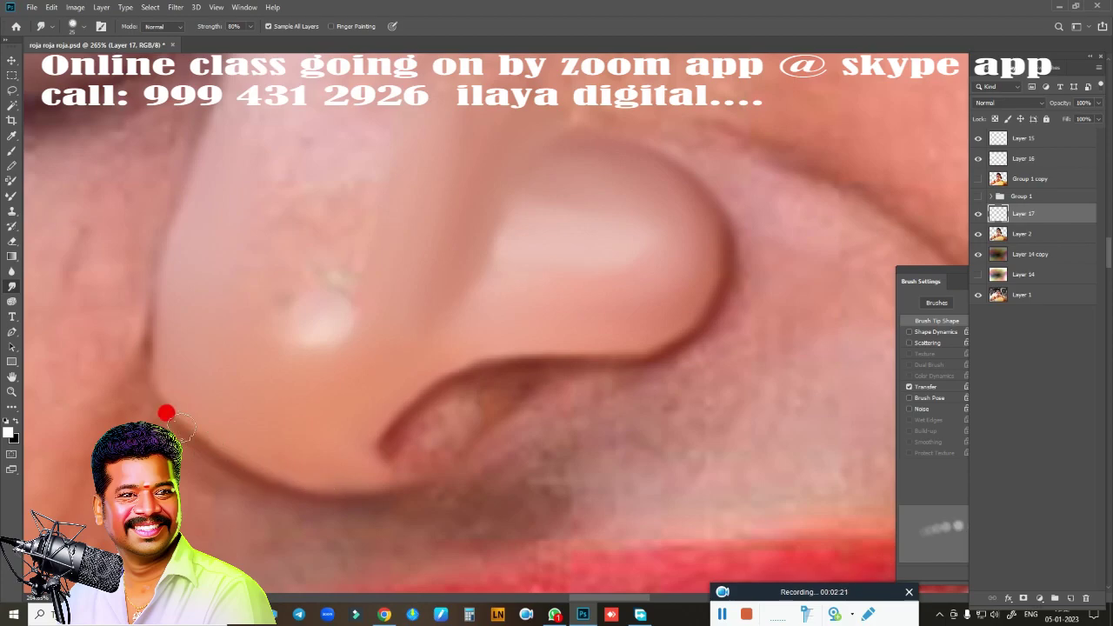
pyautogui.moveTo(180, 424); pyautogui.dragTo(160, 400)
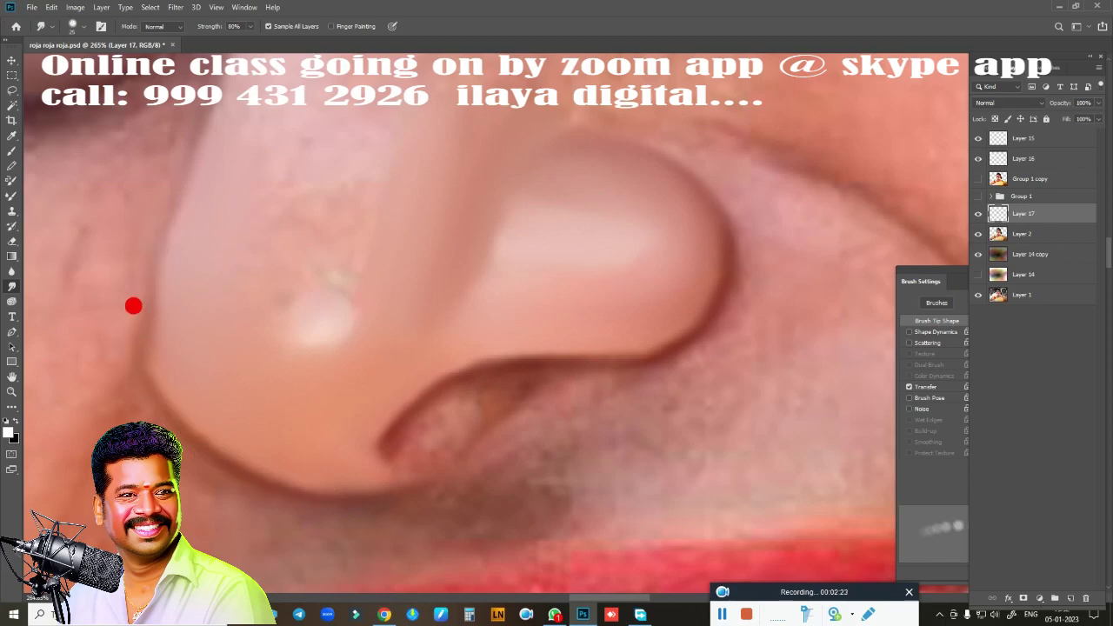
pyautogui.moveTo(139, 342); pyautogui.dragTo(145, 285)
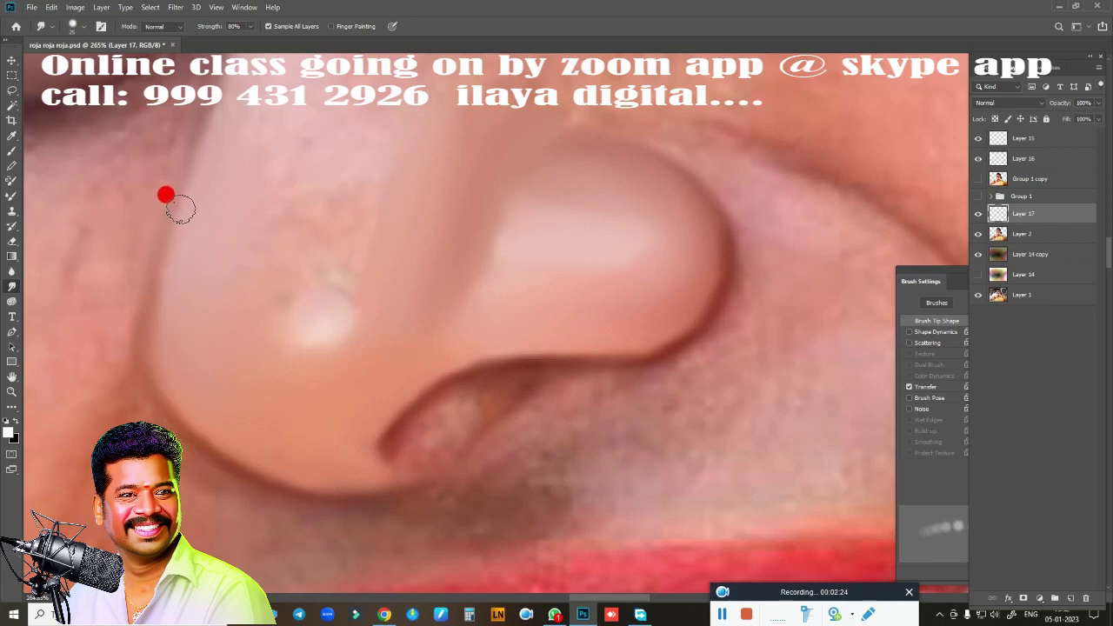
# - Smudge the skin right of the nose, the nostril curve and the shadow below it
pyautogui.scroll(-2, 594, 313)
pyautogui.moveTo(594, 313)
pyautogui.mouseDown()
pyautogui.moveTo(530, 256)
pyautogui.moveTo(452, 250)
pyautogui.mouseUp()
pyautogui.moveTo(571, 311)
pyautogui.mouseDown()
pyautogui.moveTo(584, 218)
pyautogui.moveTo(566, 188)
pyautogui.moveTo(574, 178)
pyautogui.mouseUp()
pyautogui.moveTo(650, 235)
pyautogui.mouseDown()
pyautogui.moveTo(614, 210)
pyautogui.moveTo(575, 242)
pyautogui.moveTo(560, 228)
pyautogui.moveTo(555, 264)
pyautogui.moveTo(579, 275)
pyautogui.moveTo(597, 231)
pyautogui.moveTo(623, 264)
pyautogui.moveTo(696, 298)
pyautogui.moveTo(611, 206)
pyautogui.moveTo(722, 304)
pyautogui.moveTo(634, 293)
pyautogui.moveTo(539, 308)
pyautogui.moveTo(527, 320)
pyautogui.moveTo(548, 286)
pyautogui.moveTo(529, 318)
pyautogui.moveTo(547, 290)
pyautogui.moveTo(455, 342)
pyautogui.moveTo(455, 372)
pyautogui.moveTo(487, 362)
pyautogui.moveTo(539, 392)
pyautogui.moveTo(621, 315)
pyautogui.moveTo(662, 312)
pyautogui.moveTo(774, 387)
pyautogui.moveTo(721, 316)
pyautogui.moveTo(629, 230)
pyautogui.moveTo(790, 377)
pyautogui.moveTo(777, 422)
pyautogui.moveTo(655, 393)
pyautogui.moveTo(455, 405)
pyautogui.moveTo(327, 352)
pyautogui.moveTo(390, 331)
pyautogui.mouseUp()
pyautogui.moveTo(476, 322); pyautogui.dragTo(497, 306)
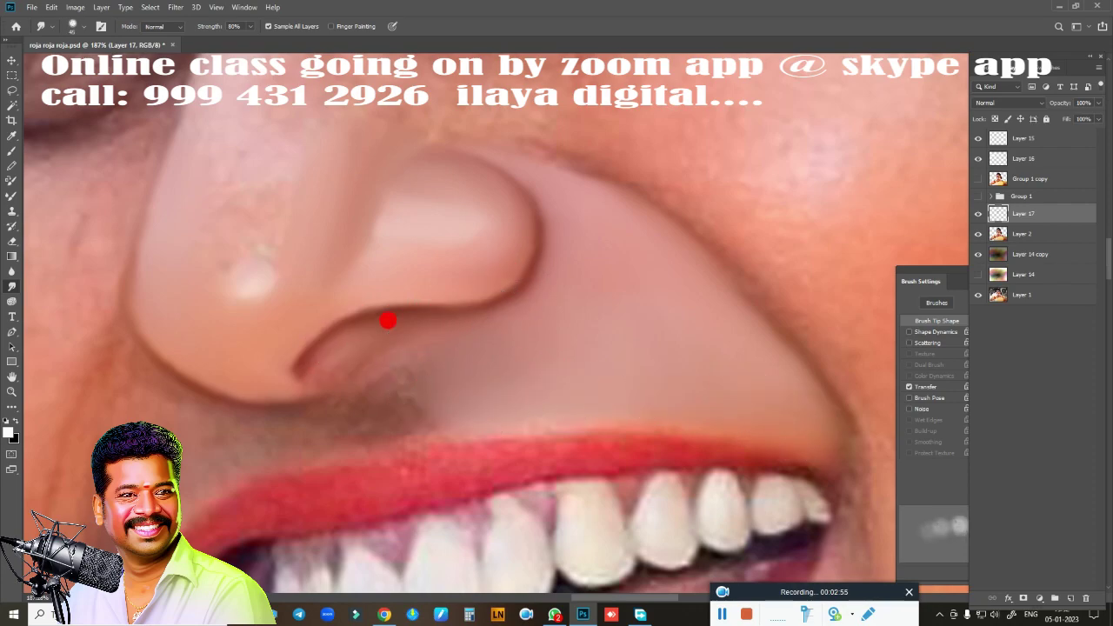
pyautogui.moveTo(315, 371); pyautogui.dragTo(323, 379)
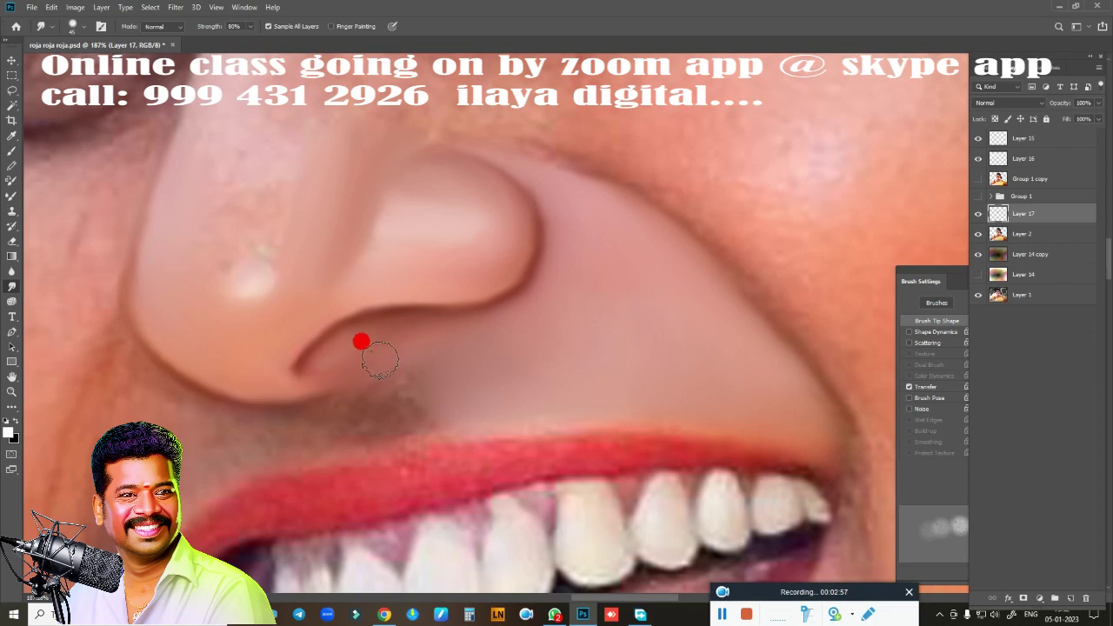
pyautogui.moveTo(380, 359)
pyautogui.mouseDown()
pyautogui.moveTo(317, 410)
pyautogui.moveTo(363, 398)
pyautogui.moveTo(417, 411)
pyautogui.moveTo(556, 338)
pyautogui.moveTo(589, 461)
pyautogui.moveTo(539, 379)
pyautogui.mouseUp()
# - Zoom out and smooth the skin from the nose toward the left eye and along the bridge
pyautogui.hotkey('ctrl', '-')
pyautogui.moveTo(453, 353)
pyautogui.mouseDown()
pyautogui.moveTo(452, 325)
pyautogui.moveTo(387, 238)
pyautogui.moveTo(388, 188)
pyautogui.moveTo(390, 235)
pyautogui.moveTo(337, 422)
pyautogui.mouseUp()
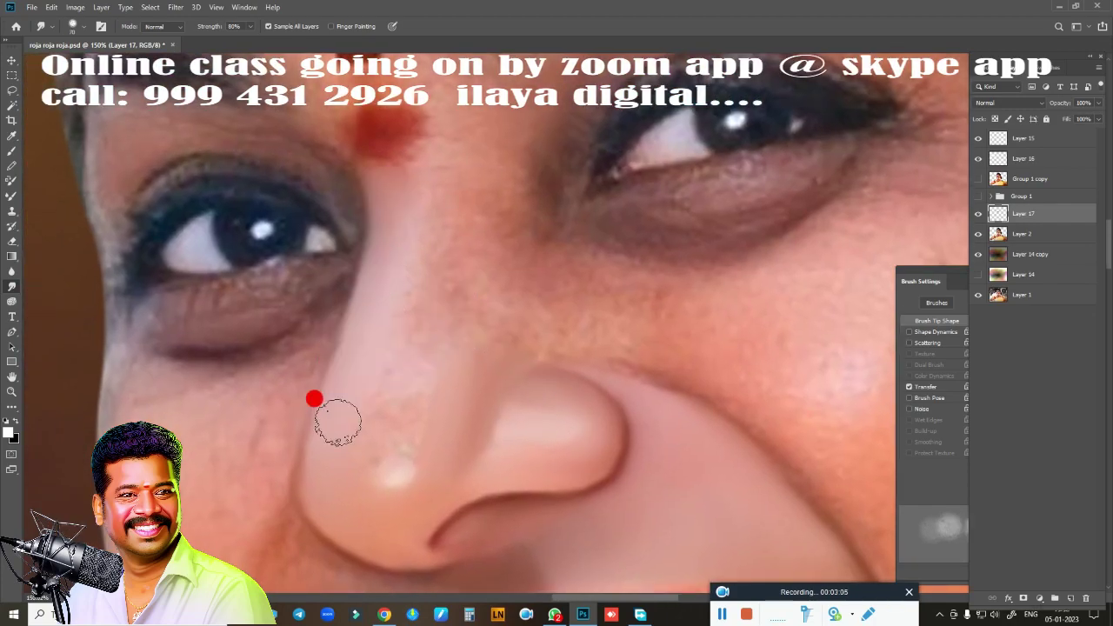
pyautogui.moveTo(417, 233)
pyautogui.mouseDown()
pyautogui.moveTo(487, 131)
pyautogui.moveTo(470, 117)
pyautogui.moveTo(472, 174)
pyautogui.moveTo(427, 350)
pyautogui.moveTo(464, 235)
pyautogui.moveTo(409, 166)
pyautogui.moveTo(452, 130)
pyautogui.moveTo(415, 336)
pyautogui.moveTo(409, 315)
pyautogui.moveTo(400, 457)
pyautogui.moveTo(367, 461)
pyautogui.moveTo(395, 458)
pyautogui.moveTo(423, 372)
pyautogui.moveTo(392, 460)
pyautogui.moveTo(391, 392)
pyautogui.moveTo(547, 330)
pyautogui.moveTo(571, 305)
pyautogui.moveTo(670, 315)
pyautogui.moveTo(596, 288)
pyautogui.moveTo(678, 296)
pyautogui.moveTo(793, 267)
pyautogui.moveTo(687, 305)
pyautogui.moveTo(561, 281)
pyautogui.moveTo(526, 206)
pyautogui.moveTo(540, 313)
pyautogui.moveTo(521, 315)
pyautogui.moveTo(611, 338)
pyautogui.moveTo(509, 350)
pyautogui.moveTo(634, 355)
pyautogui.moveTo(546, 349)
pyautogui.moveTo(510, 300)
pyautogui.moveTo(516, 281)
pyautogui.moveTo(457, 427)
pyautogui.moveTo(480, 323)
pyautogui.moveTo(432, 365)
pyautogui.moveTo(388, 462)
pyautogui.moveTo(432, 346)
pyautogui.moveTo(646, 418)
pyautogui.moveTo(576, 251)
pyautogui.moveTo(513, 293)
pyautogui.moveTo(450, 218)
pyautogui.moveTo(457, 249)
pyautogui.moveTo(430, 273)
pyautogui.moveTo(397, 240)
pyautogui.moveTo(419, 236)
pyautogui.moveTo(675, 305)
pyautogui.moveTo(720, 298)
pyautogui.moveTo(609, 196)
pyautogui.moveTo(729, 335)
pyautogui.moveTo(620, 241)
pyautogui.moveTo(765, 397)
pyautogui.moveTo(666, 353)
pyautogui.mouseUp()
# - Zoom out and smudge the cheek skin smooth with the brush resized to 175
pyautogui.keyDown('alt'); pyautogui.click(664, 349); pyautogui.keyUp('alt')
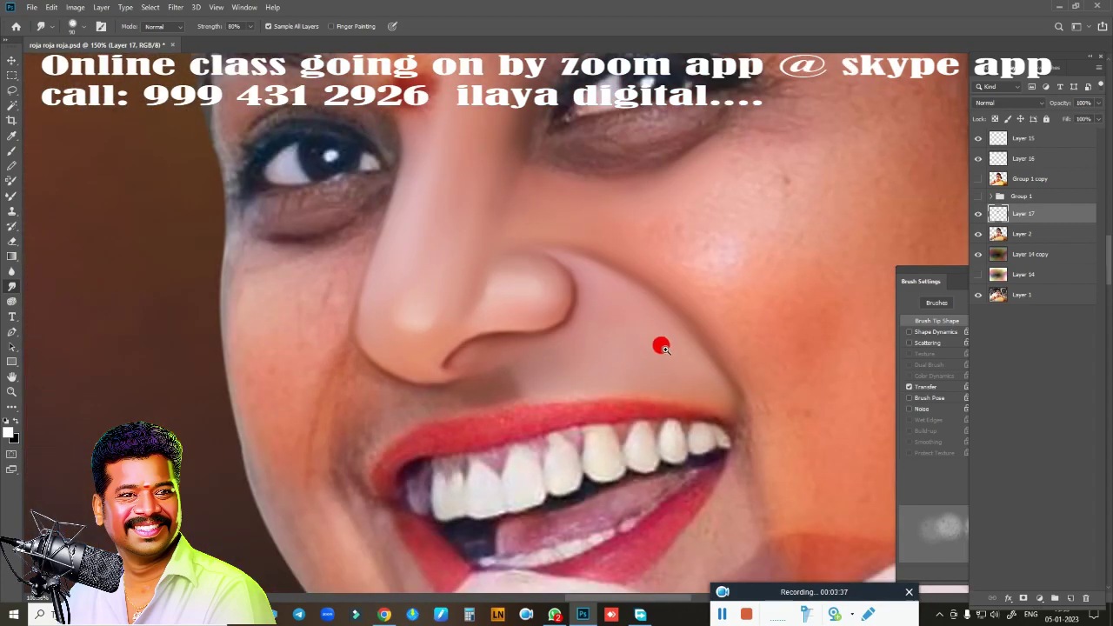
pyautogui.keyDown('alt'); pyautogui.click(665, 349); pyautogui.keyUp('alt')
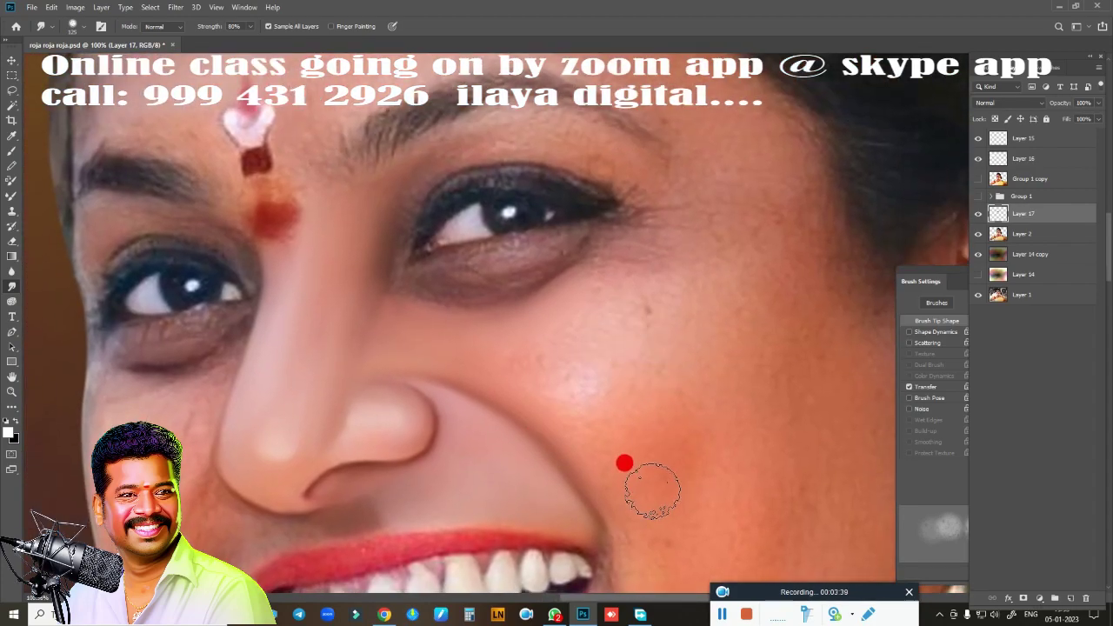
pyautogui.moveTo(652, 492)
pyautogui.mouseDown()
pyautogui.moveTo(670, 455)
pyautogui.moveTo(617, 329)
pyautogui.moveTo(666, 315)
pyautogui.moveTo(695, 360)
pyautogui.moveTo(671, 397)
pyautogui.moveTo(566, 341)
pyautogui.moveTo(589, 418)
pyautogui.moveTo(616, 426)
pyautogui.moveTo(601, 365)
pyautogui.moveTo(696, 445)
pyautogui.mouseUp()
pyautogui.press(']')
pyautogui.press(']')
pyautogui.press(']')
pyautogui.press('[')
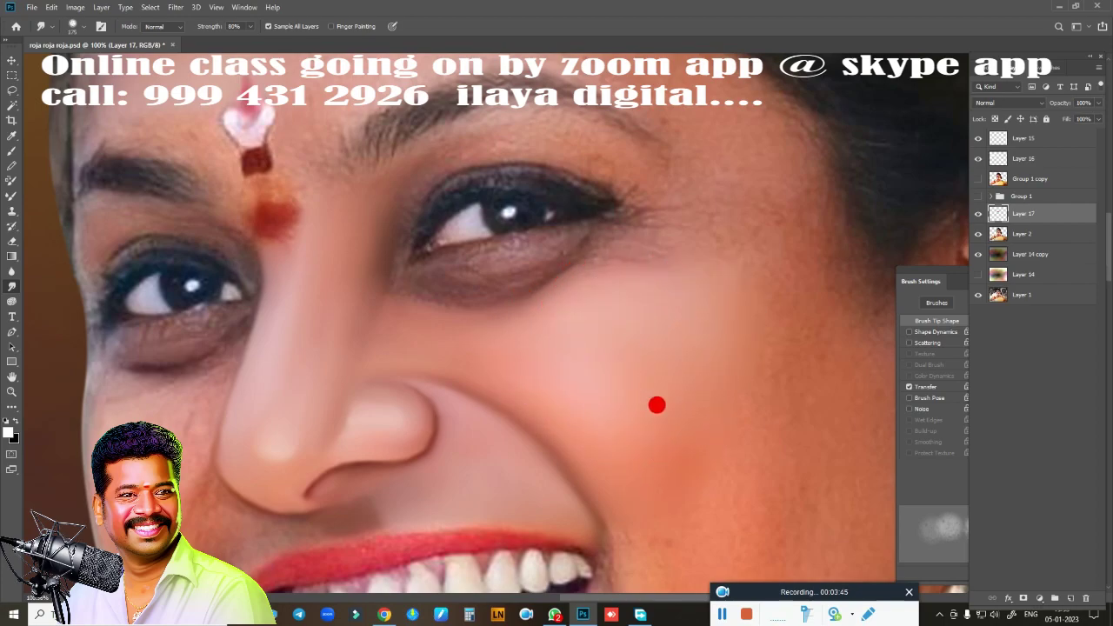
pyautogui.moveTo(656, 405)
pyautogui.mouseDown()
pyautogui.moveTo(716, 440)
pyautogui.moveTo(709, 340)
pyautogui.moveTo(722, 261)
pyautogui.moveTo(762, 189)
pyautogui.moveTo(780, 281)
pyautogui.moveTo(676, 107)
pyautogui.moveTo(716, 99)
pyautogui.moveTo(749, 157)
pyautogui.moveTo(700, 97)
pyautogui.moveTo(773, 243)
pyautogui.moveTo(620, 149)
pyautogui.moveTo(386, 144)
pyautogui.moveTo(497, 98)
pyautogui.moveTo(628, 139)
pyautogui.moveTo(460, 117)
pyautogui.moveTo(360, 184)
pyautogui.moveTo(481, 133)
pyautogui.moveTo(631, 176)
pyautogui.moveTo(586, 139)
pyautogui.moveTo(659, 191)
pyautogui.moveTo(577, 136)
pyautogui.moveTo(651, 174)
pyautogui.moveTo(542, 137)
pyautogui.moveTo(435, 175)
pyautogui.moveTo(490, 149)
pyautogui.mouseUp()
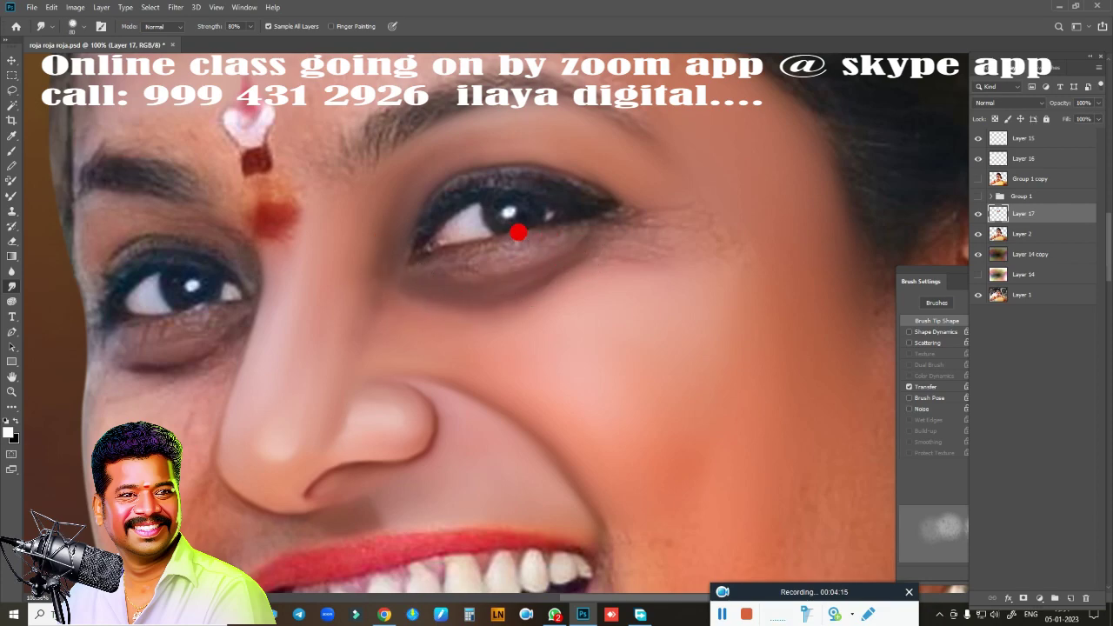
# - Smooth the skin around the outer eye corner and from the inner corner down to the cheek
pyautogui.moveTo(615, 244); pyautogui.dragTo(637, 234)
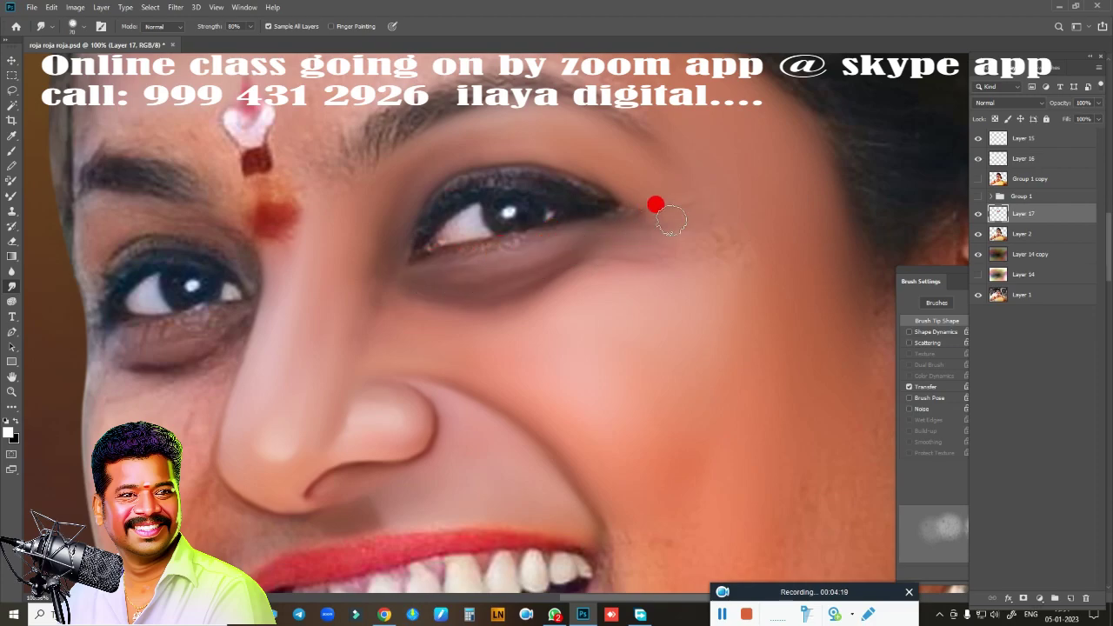
pyautogui.moveTo(680, 184)
pyautogui.mouseDown()
pyautogui.moveTo(586, 273)
pyautogui.moveTo(437, 301)
pyautogui.moveTo(499, 296)
pyautogui.moveTo(355, 291)
pyautogui.mouseUp()
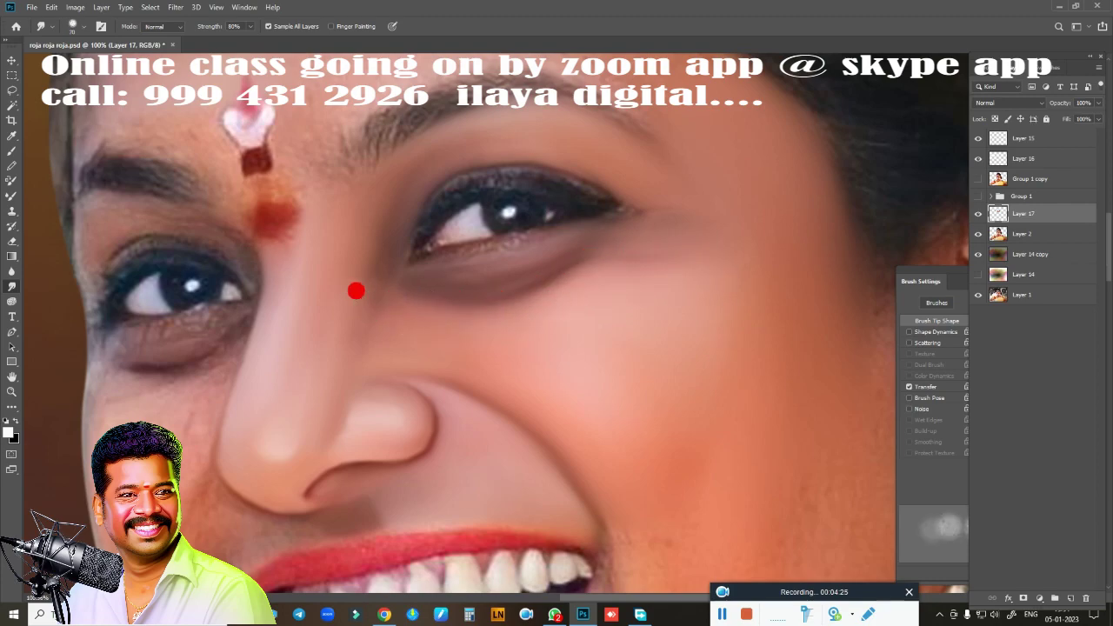
pyautogui.moveTo(406, 222); pyautogui.dragTo(627, 371)
pyautogui.scroll(-3, 630, 374)
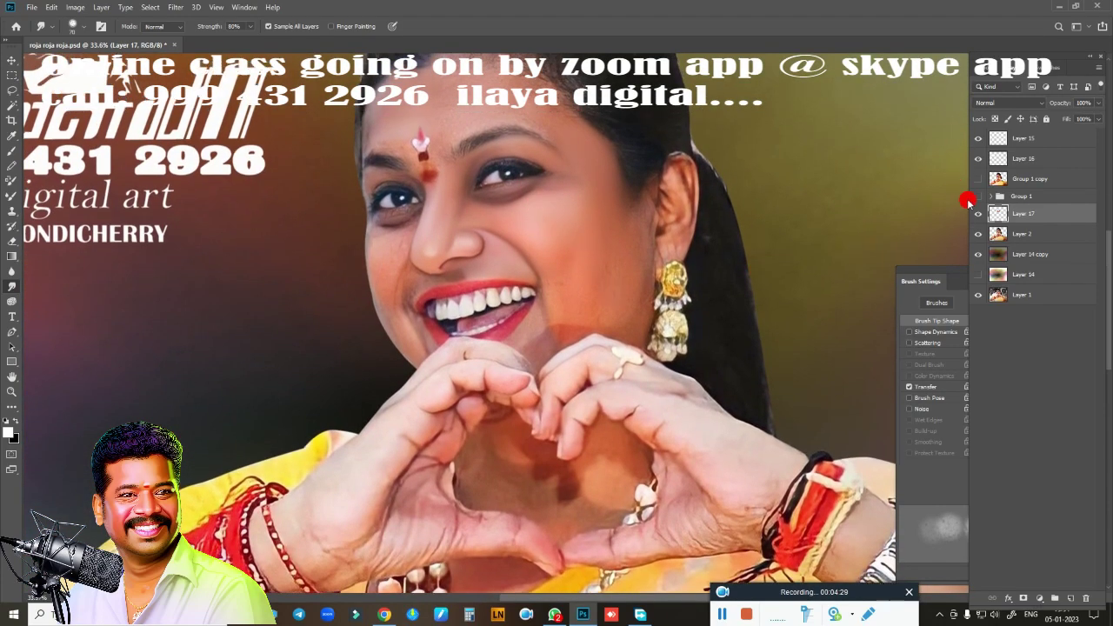
pyautogui.click(977, 179)
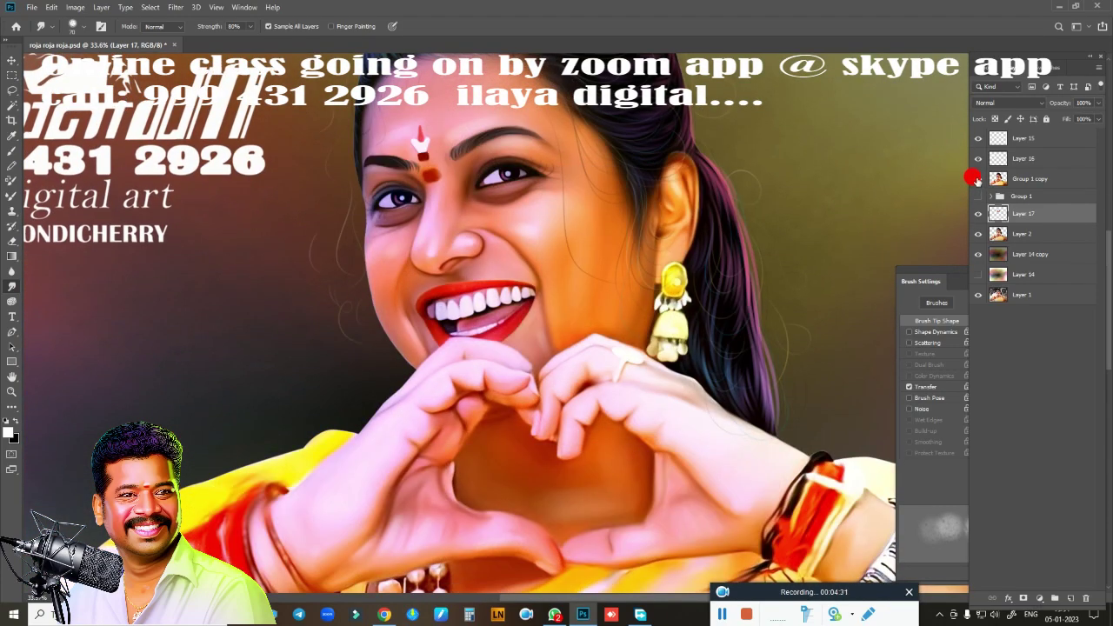
pyautogui.click(978, 179)
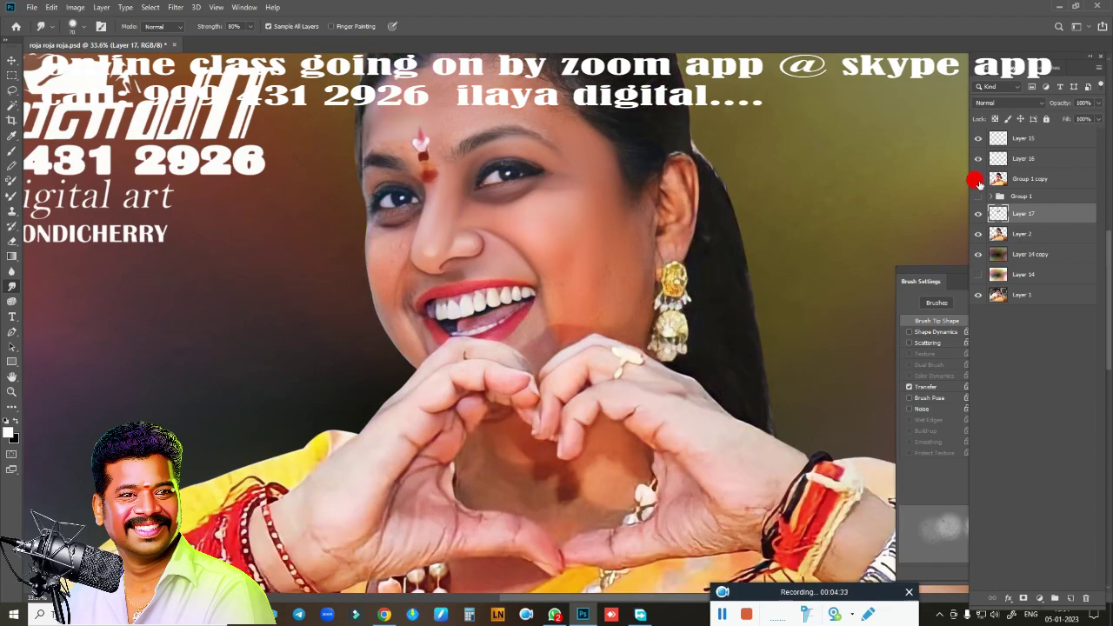
pyautogui.click(977, 179)
pyautogui.click(977, 180)
pyautogui.click(976, 182)
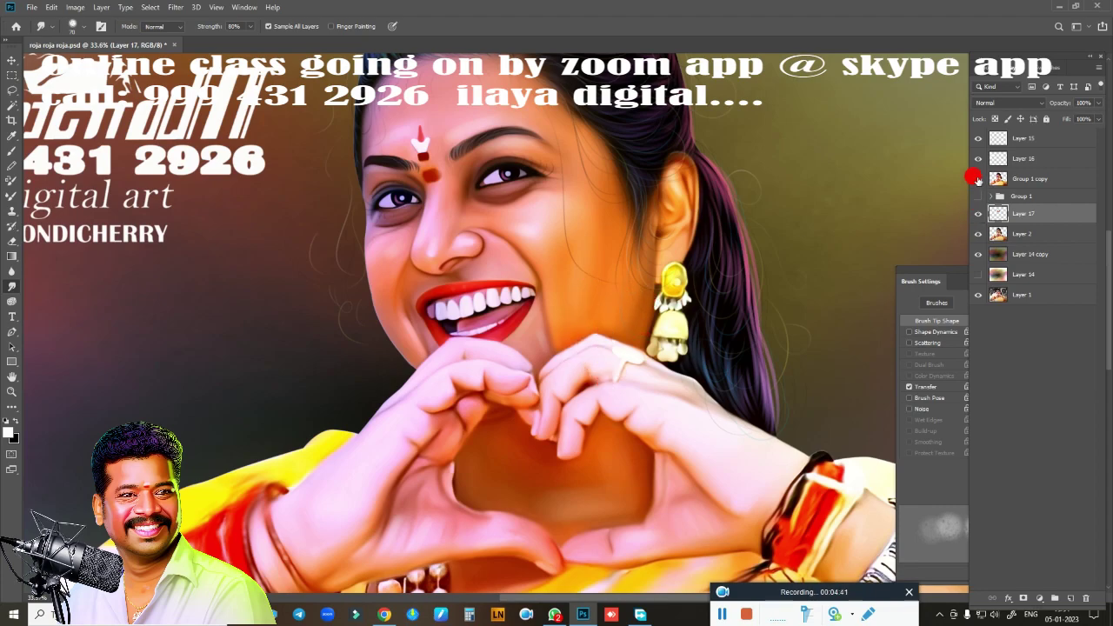
pyautogui.click(977, 179)
# - Zoom in on the right eye and smooth the lower lid line toward the iris
pyautogui.moveTo(481, 225)
pyautogui.mouseDown()
pyautogui.moveTo(526, 246)
pyautogui.moveTo(552, 179)
pyautogui.moveTo(489, 258)
pyautogui.moveTo(570, 93)
pyautogui.moveTo(509, 266)
pyautogui.moveTo(447, 179)
pyautogui.moveTo(231, 380)
pyautogui.moveTo(541, 503)
pyautogui.moveTo(556, 377)
pyautogui.moveTo(293, 432)
pyautogui.moveTo(559, 348)
pyautogui.moveTo(534, 311)
pyautogui.moveTo(566, 320)
pyautogui.moveTo(548, 336)
pyautogui.moveTo(562, 310)
pyautogui.moveTo(364, 278)
pyautogui.moveTo(335, 293)
pyautogui.moveTo(340, 304)
pyautogui.mouseUp()
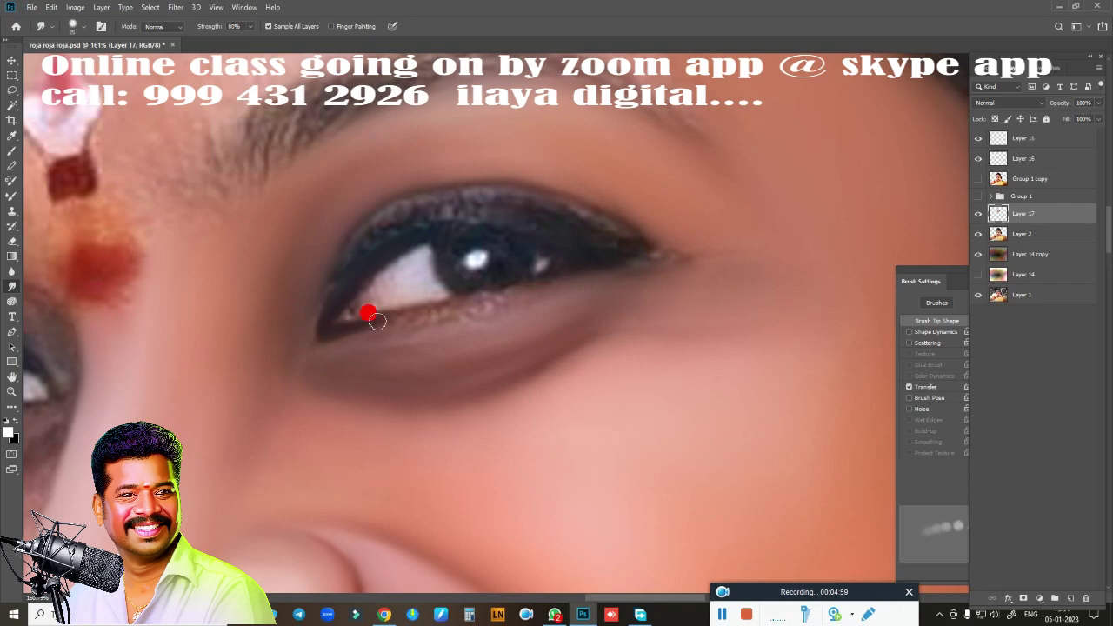
pyautogui.moveTo(375, 321)
pyautogui.mouseDown()
pyautogui.moveTo(417, 299)
pyautogui.moveTo(467, 302)
pyautogui.mouseUp()
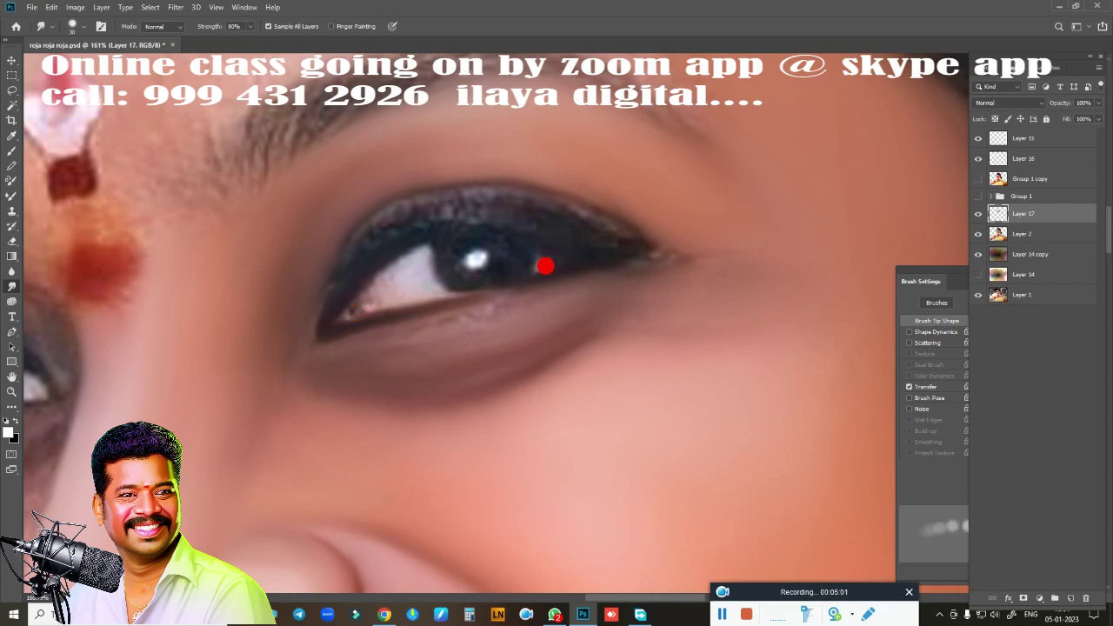
pyautogui.moveTo(545, 266); pyautogui.dragTo(481, 288)
pyautogui.moveTo(419, 331); pyautogui.dragTo(595, 274)
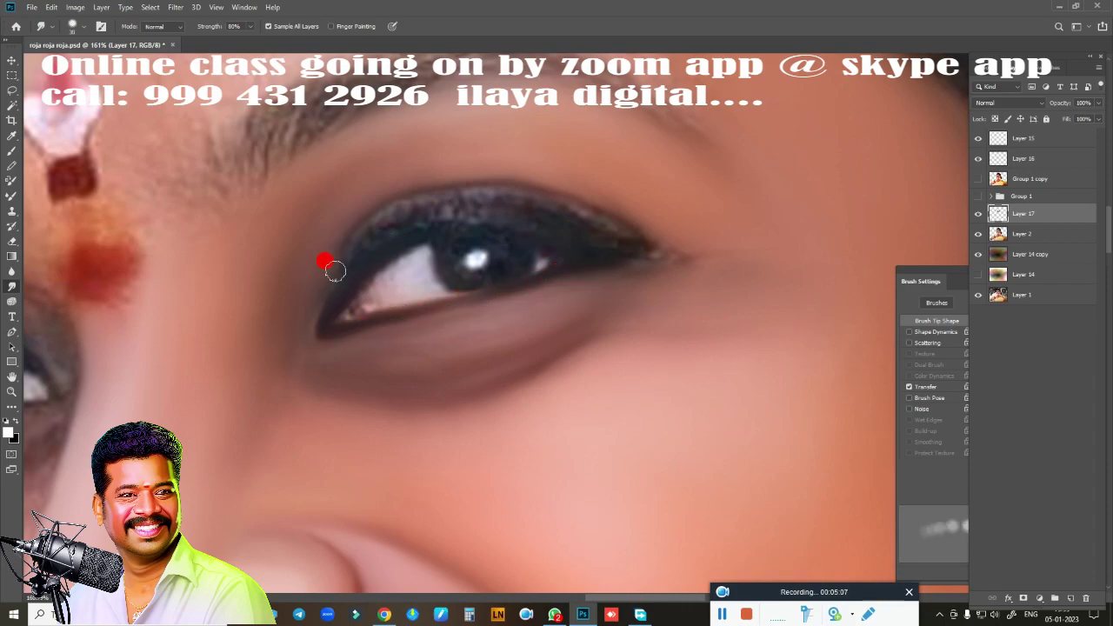
# - Soften the upper lid line out past the outer corner and blend the eye white
pyautogui.moveTo(394, 203); pyautogui.dragTo(395, 209)
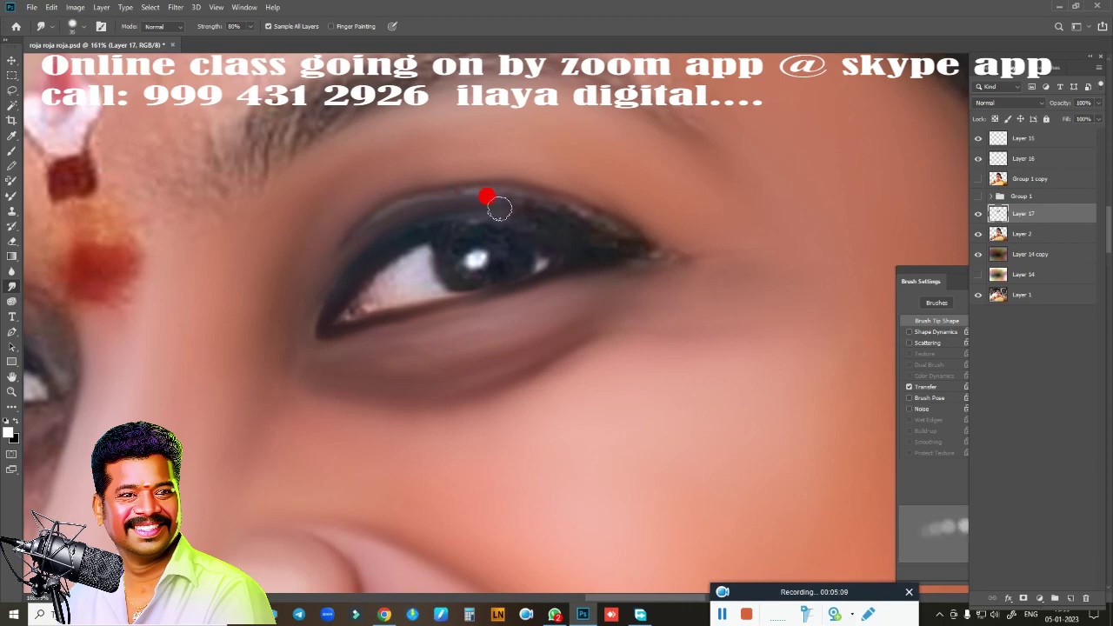
pyautogui.moveTo(662, 246); pyautogui.dragTo(586, 228)
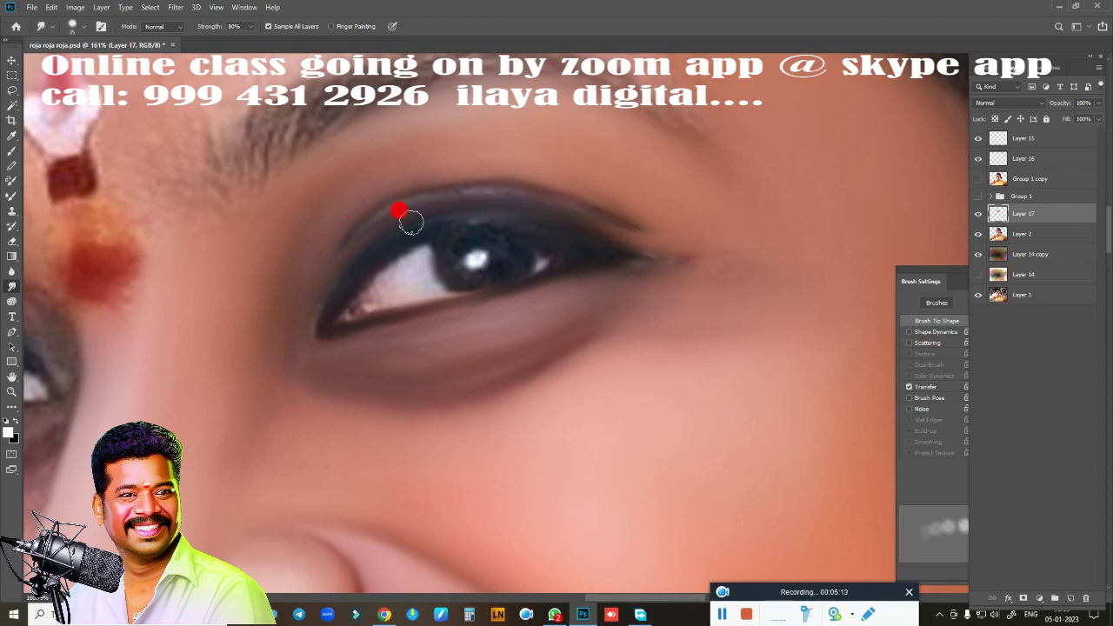
pyautogui.moveTo(526, 195); pyautogui.dragTo(652, 227)
pyautogui.moveTo(572, 203); pyautogui.dragTo(559, 198)
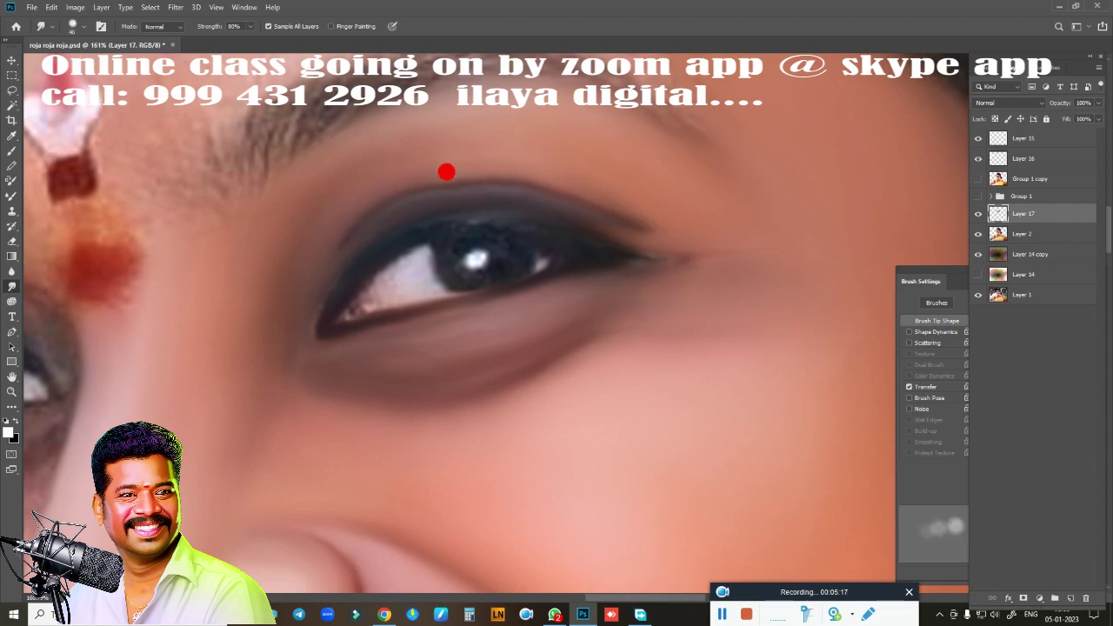
pyautogui.moveTo(446, 171); pyautogui.dragTo(466, 163)
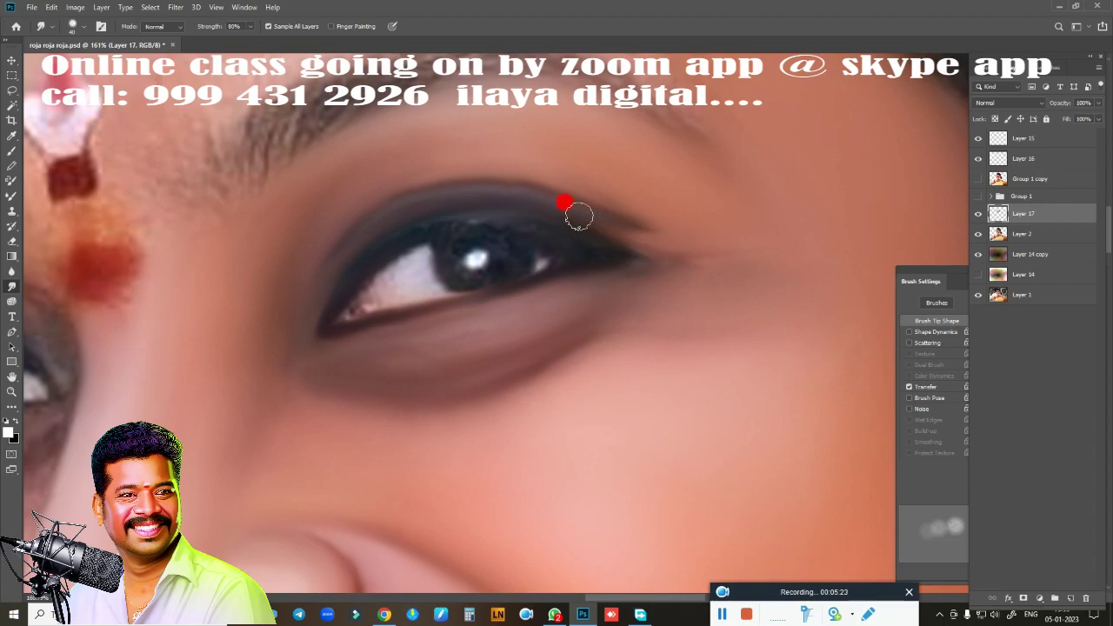
pyautogui.moveTo(634, 240); pyautogui.dragTo(476, 200)
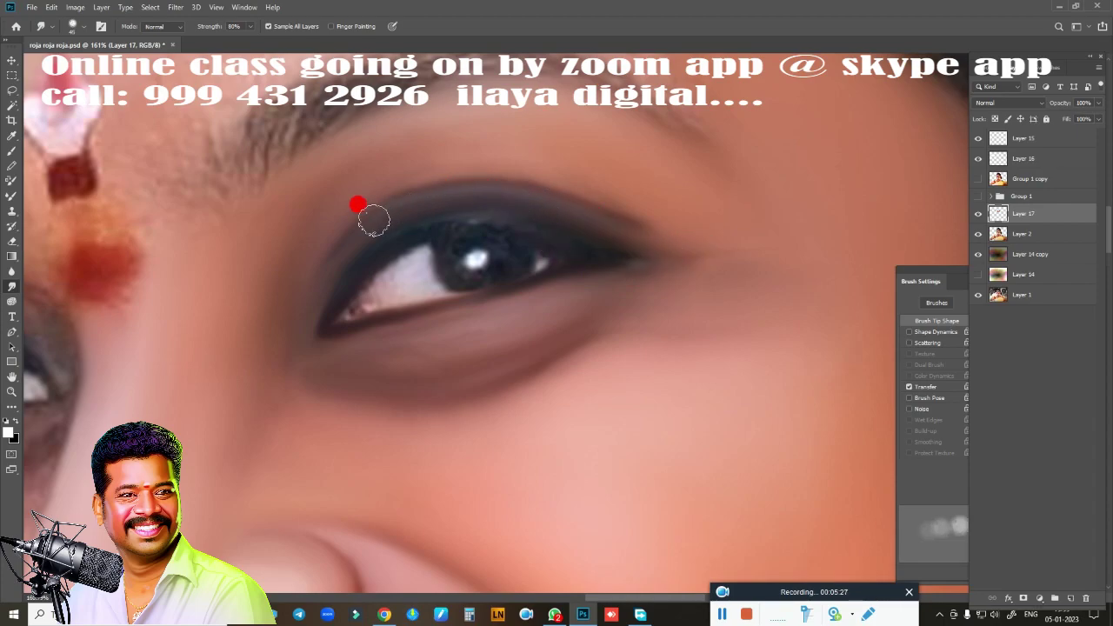
pyautogui.moveTo(568, 207)
pyautogui.mouseDown()
pyautogui.moveTo(769, 244)
pyautogui.moveTo(706, 248)
pyautogui.mouseUp()
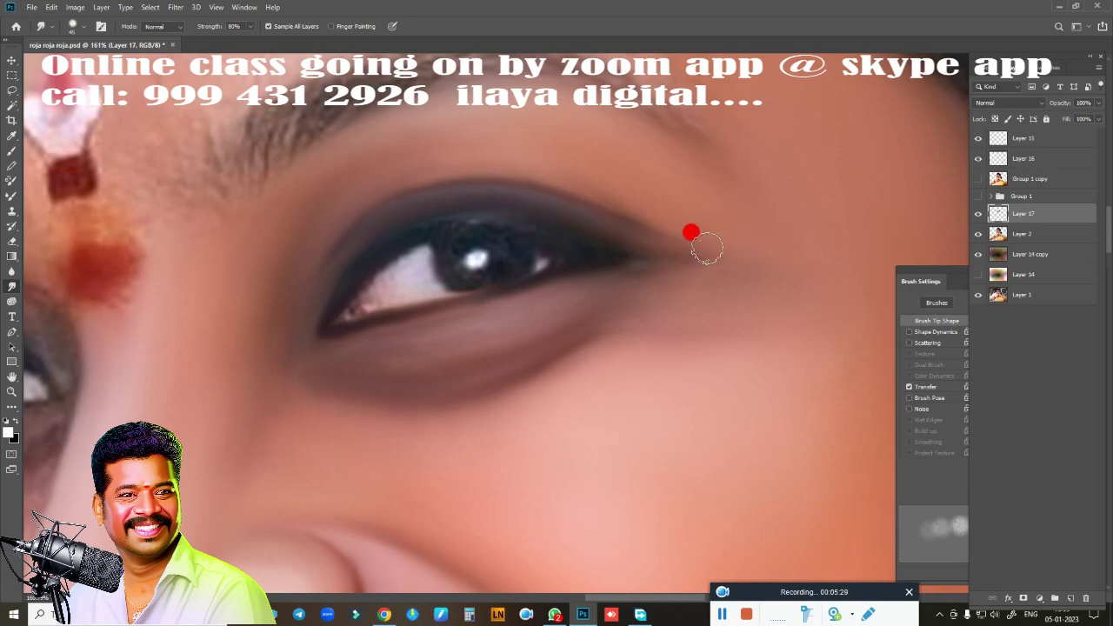
pyautogui.moveTo(576, 213)
pyautogui.mouseDown()
pyautogui.moveTo(616, 253)
pyautogui.moveTo(603, 270)
pyautogui.mouseUp()
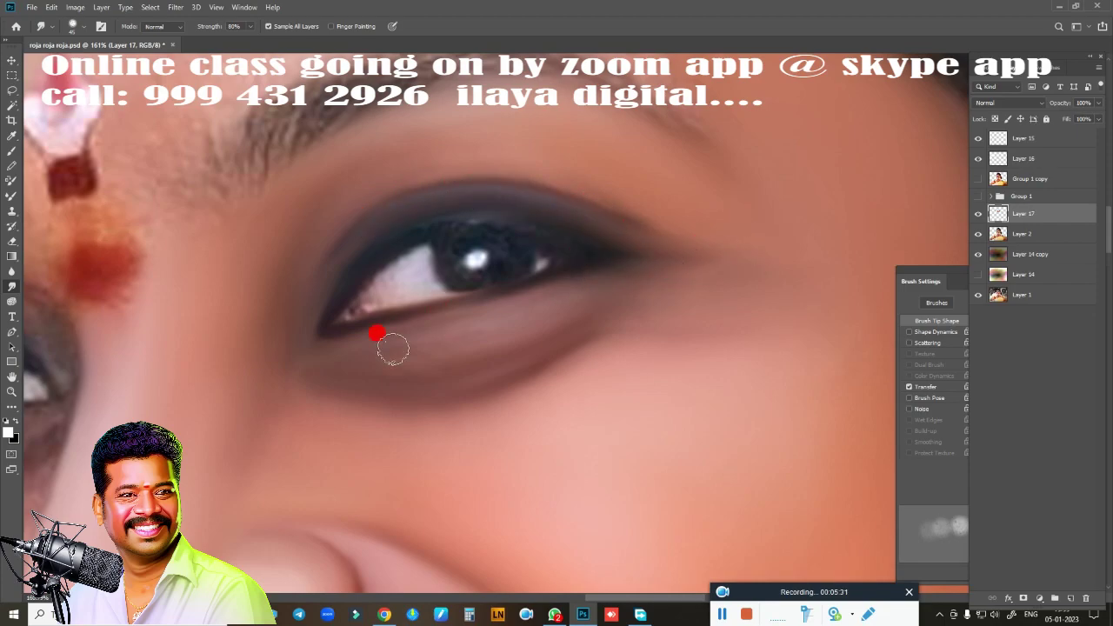
pyautogui.moveTo(393, 349)
pyautogui.mouseDown()
pyautogui.moveTo(427, 266)
pyautogui.moveTo(378, 293)
pyautogui.moveTo(419, 253)
pyautogui.mouseUp()
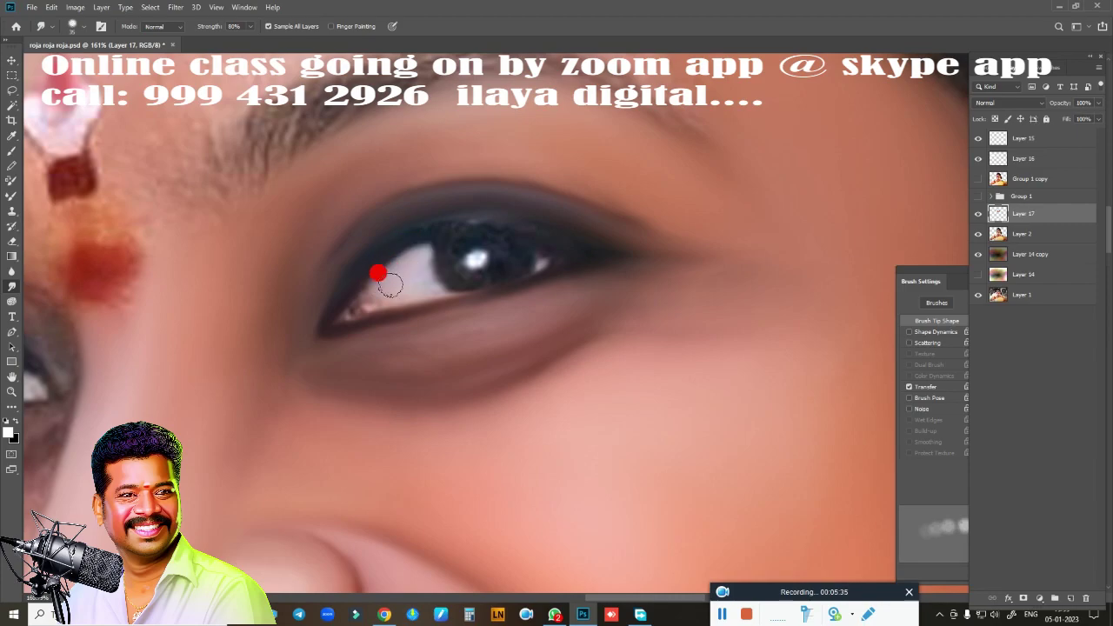
pyautogui.moveTo(407, 276); pyautogui.dragTo(414, 260)
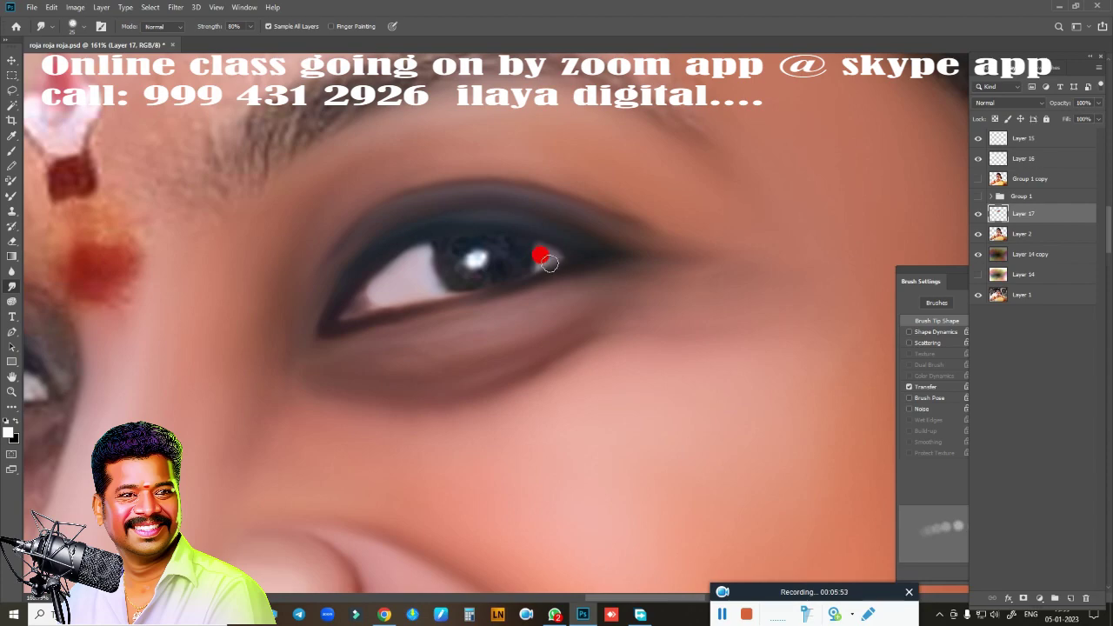
# - Smear the iris highlight across the iris and soften its catchlight
pyautogui.moveTo(549, 263)
pyautogui.mouseDown()
pyautogui.moveTo(573, 246)
pyautogui.moveTo(498, 246)
pyautogui.moveTo(522, 255)
pyautogui.moveTo(509, 259)
pyautogui.moveTo(521, 258)
pyautogui.moveTo(485, 236)
pyautogui.moveTo(443, 246)
pyautogui.moveTo(450, 281)
pyautogui.moveTo(443, 244)
pyautogui.moveTo(467, 265)
pyautogui.moveTo(487, 262)
pyautogui.moveTo(488, 250)
pyautogui.moveTo(476, 243)
pyautogui.moveTo(486, 262)
pyautogui.moveTo(471, 261)
pyautogui.moveTo(484, 266)
pyautogui.moveTo(477, 273)
pyautogui.mouseUp()
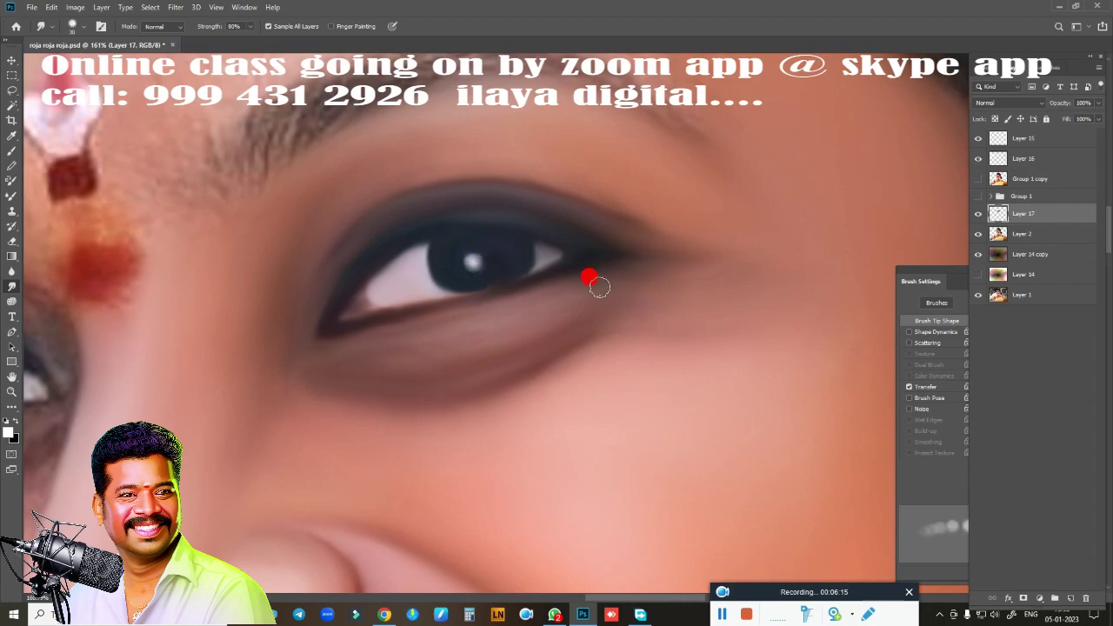
pyautogui.moveTo(591, 278); pyautogui.dragTo(586, 317)
# - Zoom in on the right eyebrow, enlarge the brush, and smudge the brow from tail to inner end
pyautogui.scroll(-5, 591, 321)
pyautogui.scroll(-2, 608, 313)
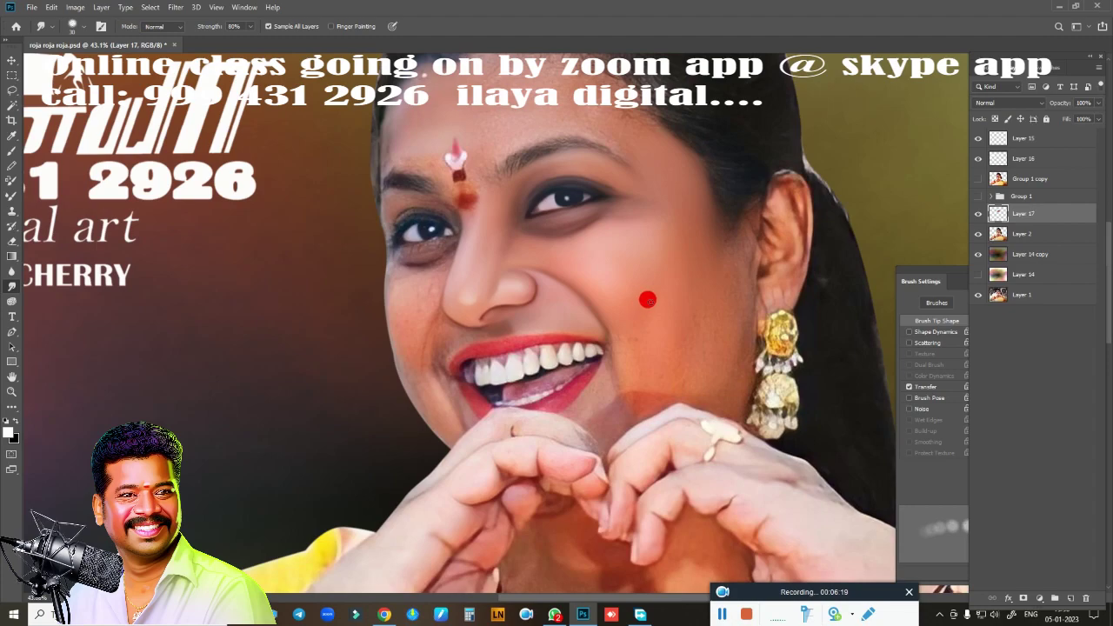
pyautogui.scroll(2, 611, 256)
pyautogui.scroll(1, 638, 310)
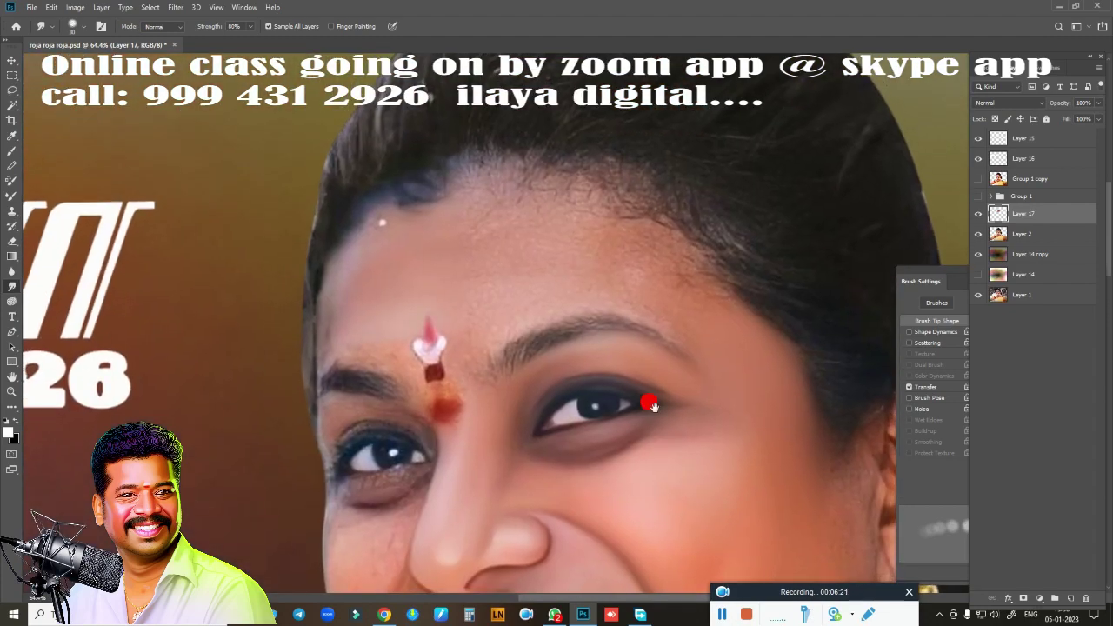
pyautogui.moveTo(652, 405); pyautogui.dragTo(586, 278)
pyautogui.scroll(2, 618, 310)
pyautogui.scroll(1, 628, 312)
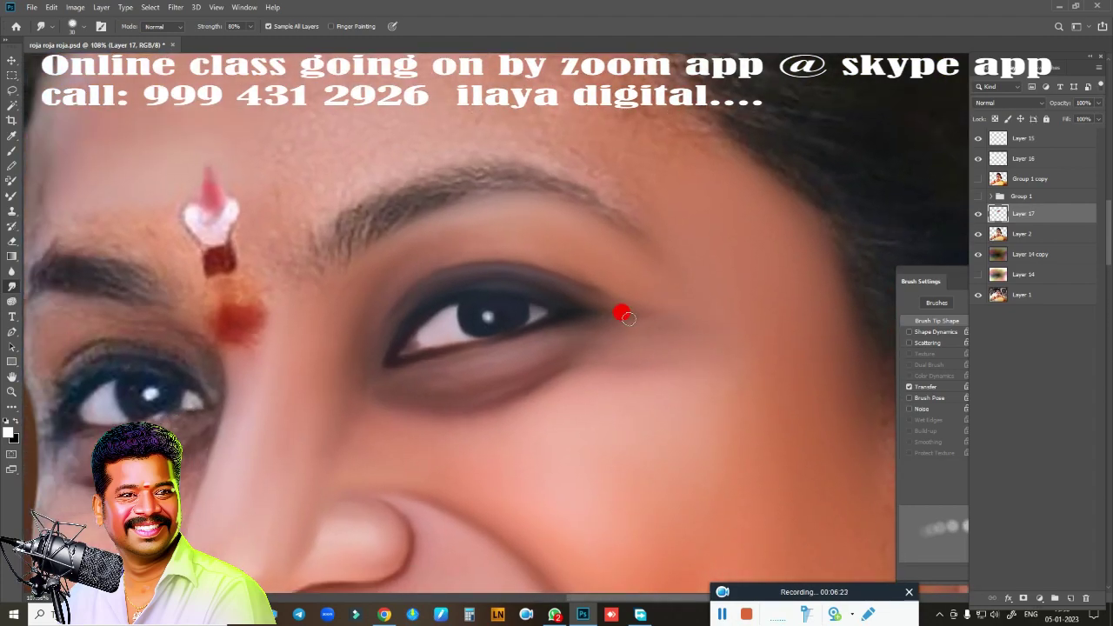
pyautogui.press(']')
pyautogui.press(']')
pyautogui.press(']')
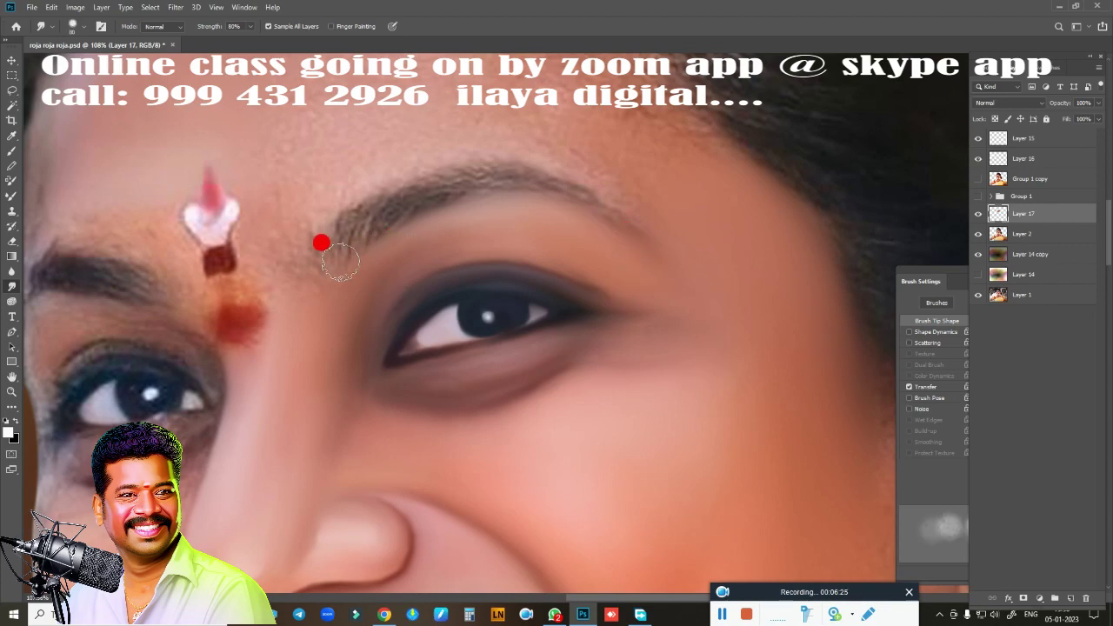
pyautogui.moveTo(339, 261)
pyautogui.mouseDown()
pyautogui.moveTo(279, 278)
pyautogui.moveTo(286, 236)
pyautogui.moveTo(271, 216)
pyautogui.moveTo(293, 218)
pyautogui.moveTo(360, 180)
pyautogui.mouseUp()
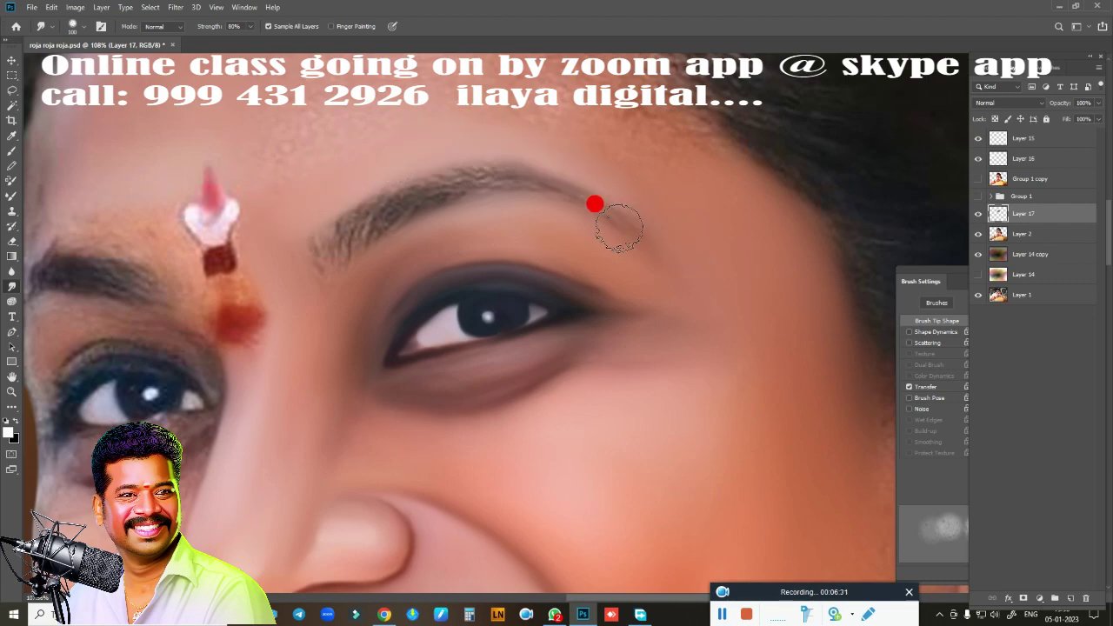
pyautogui.moveTo(358, 243)
pyautogui.mouseDown()
pyautogui.moveTo(313, 271)
pyautogui.moveTo(318, 213)
pyautogui.moveTo(333, 246)
pyautogui.moveTo(362, 205)
pyautogui.moveTo(359, 225)
pyautogui.moveTo(404, 188)
pyautogui.moveTo(392, 214)
pyautogui.moveTo(474, 180)
pyautogui.moveTo(434, 188)
pyautogui.moveTo(529, 188)
pyautogui.moveTo(631, 233)
pyautogui.mouseUp()
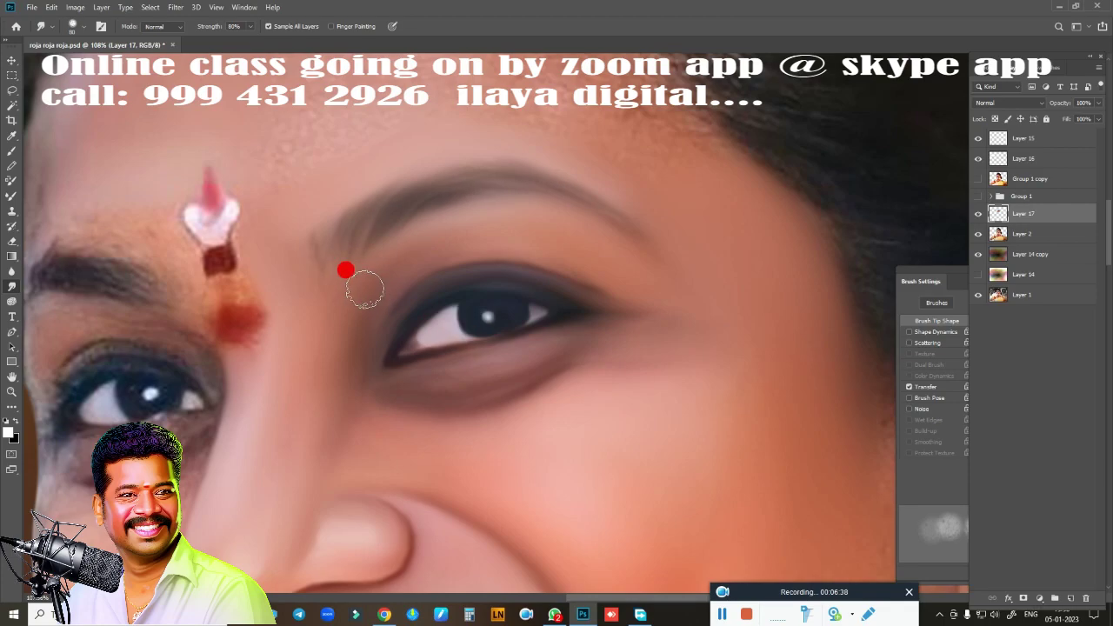
# - Pan up to the hairline, shrink the brush to 250 px, and smudge the forehead smooth
pyautogui.scroll(-3, 649, 265)
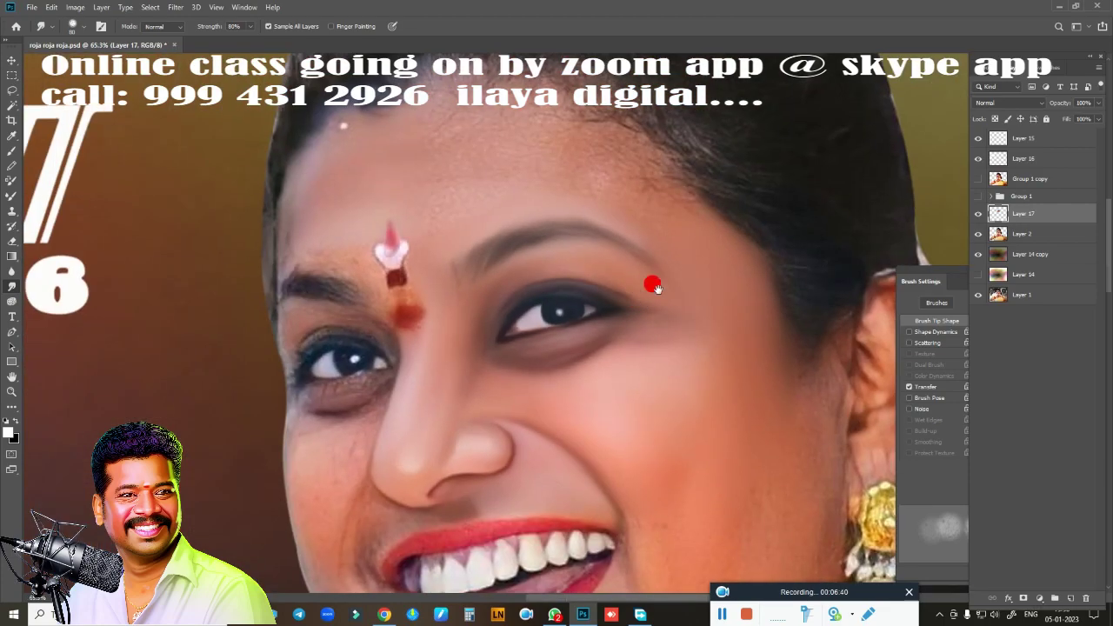
pyautogui.moveTo(653, 287); pyautogui.dragTo(660, 339)
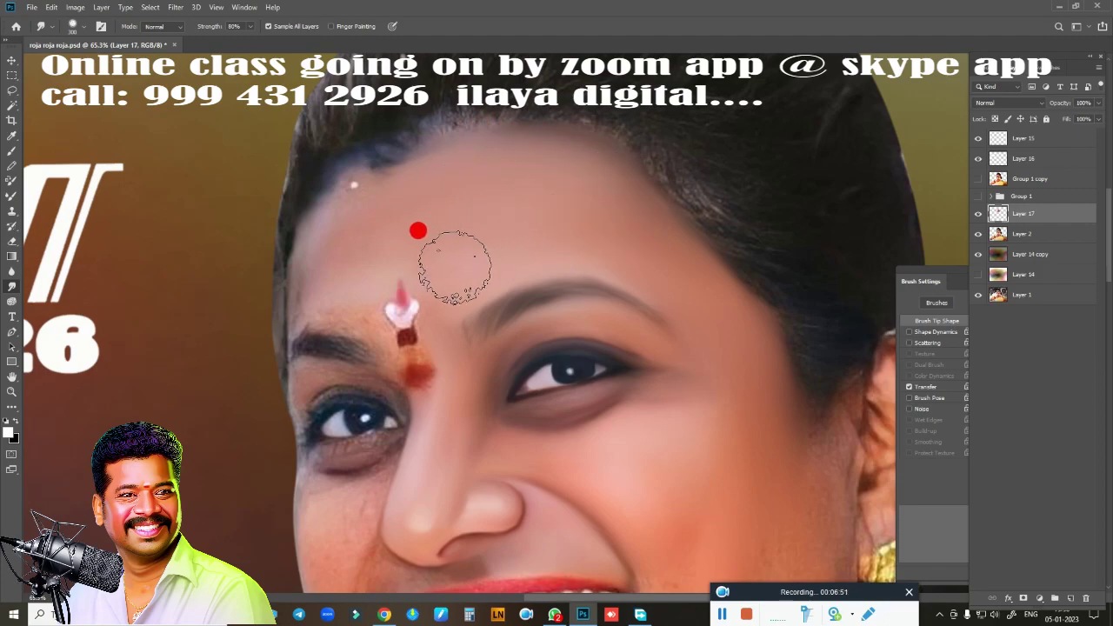
pyautogui.press('[')
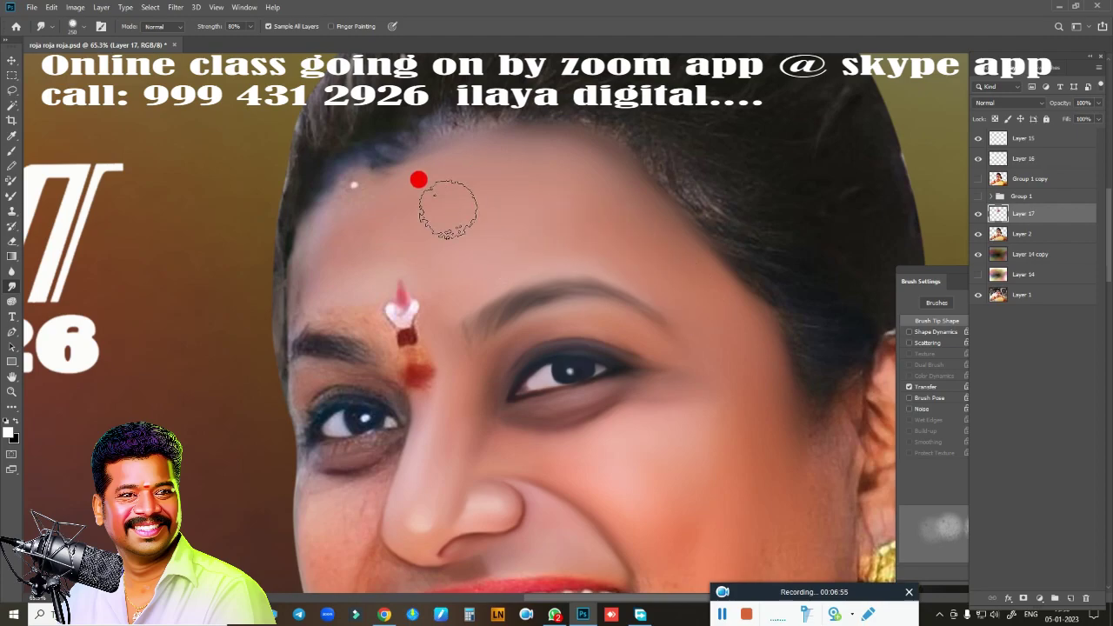
pyautogui.moveTo(448, 209)
pyautogui.mouseDown()
pyautogui.moveTo(397, 194)
pyautogui.moveTo(412, 182)
pyautogui.moveTo(398, 181)
pyautogui.moveTo(352, 209)
pyautogui.moveTo(328, 253)
pyautogui.moveTo(587, 181)
pyautogui.mouseUp()
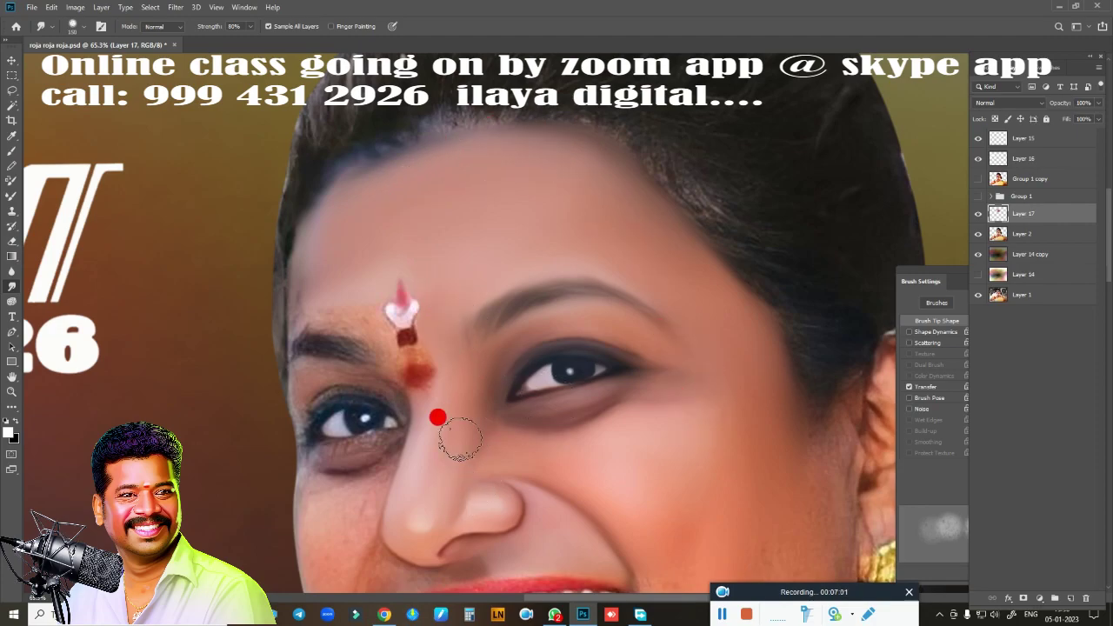
pyautogui.scroll(-2, 695, 396)
# - Toggle Group 1 copy off to show the original photo, then expand Group 1
pyautogui.moveTo(696, 374); pyautogui.dragTo(618, 180)
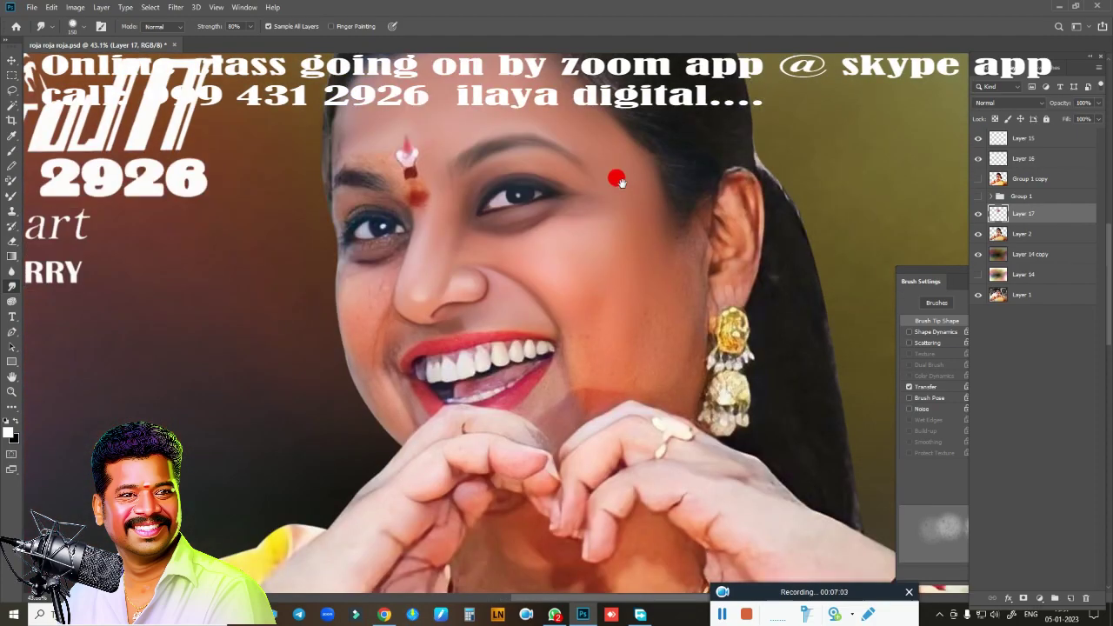
pyautogui.scroll(-3, 617, 180)
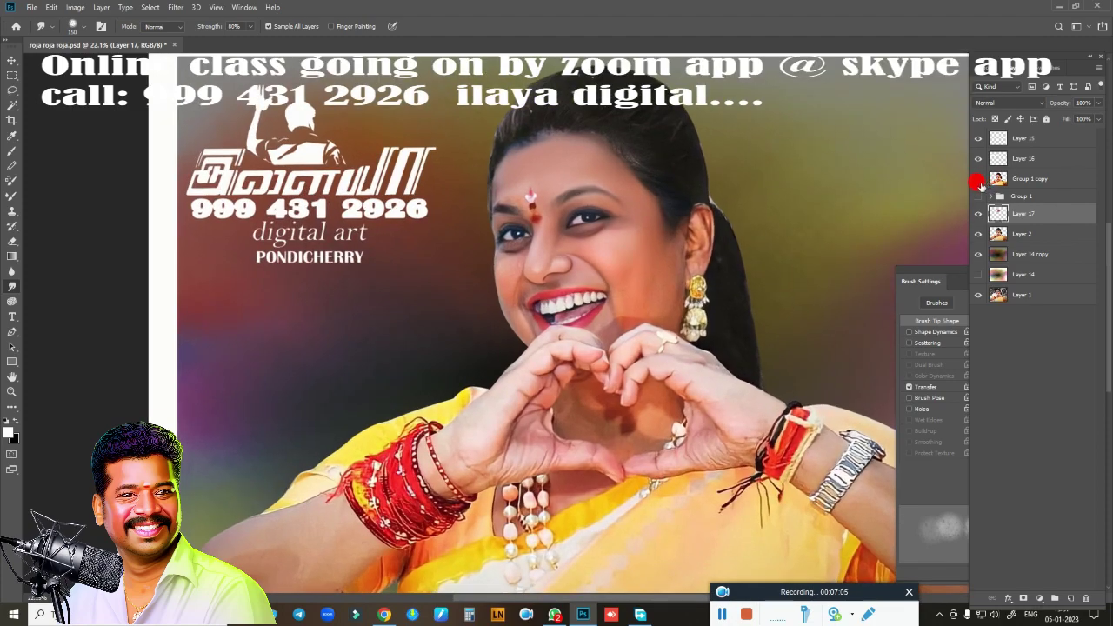
pyautogui.click(979, 180)
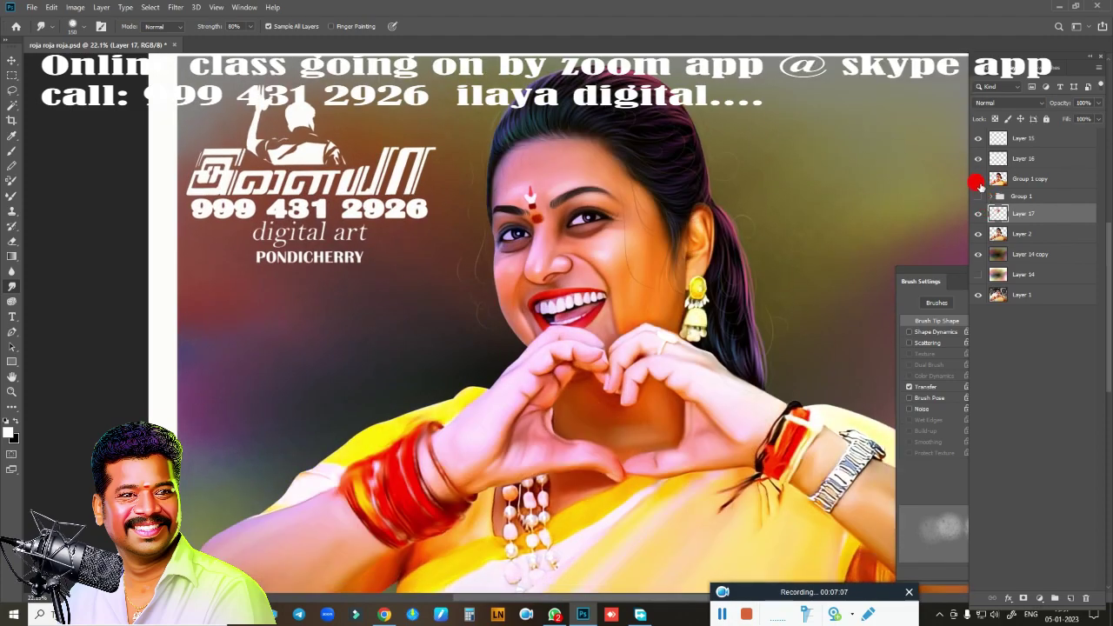
pyautogui.click(978, 180)
pyautogui.click(989, 196)
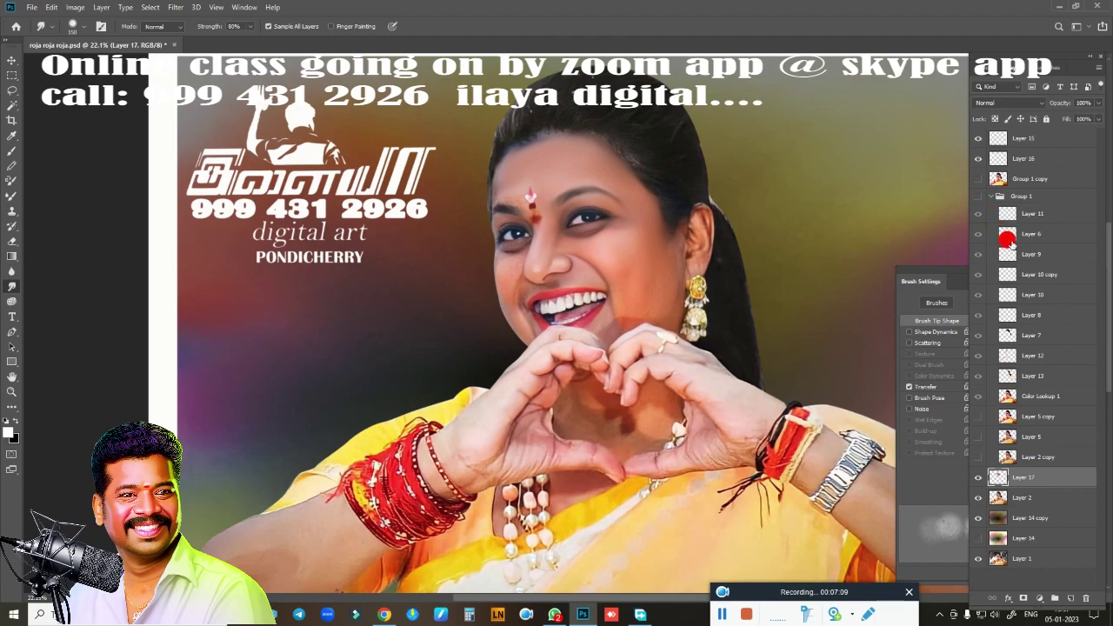
# - Hide Layer 17 and Layers 11, 6, 9, 10 copy, 10 and 8, comparing Layer 5 and Layer 2 copy
pyautogui.click(977, 478)
pyautogui.click(976, 457)
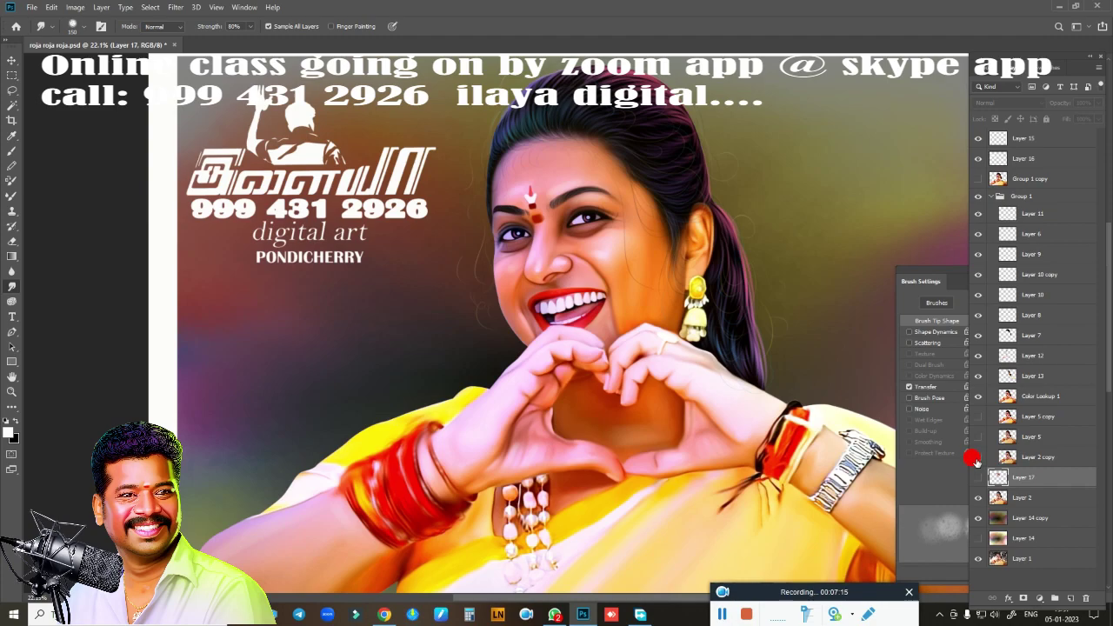
pyautogui.moveTo(978, 221); pyautogui.dragTo(980, 477)
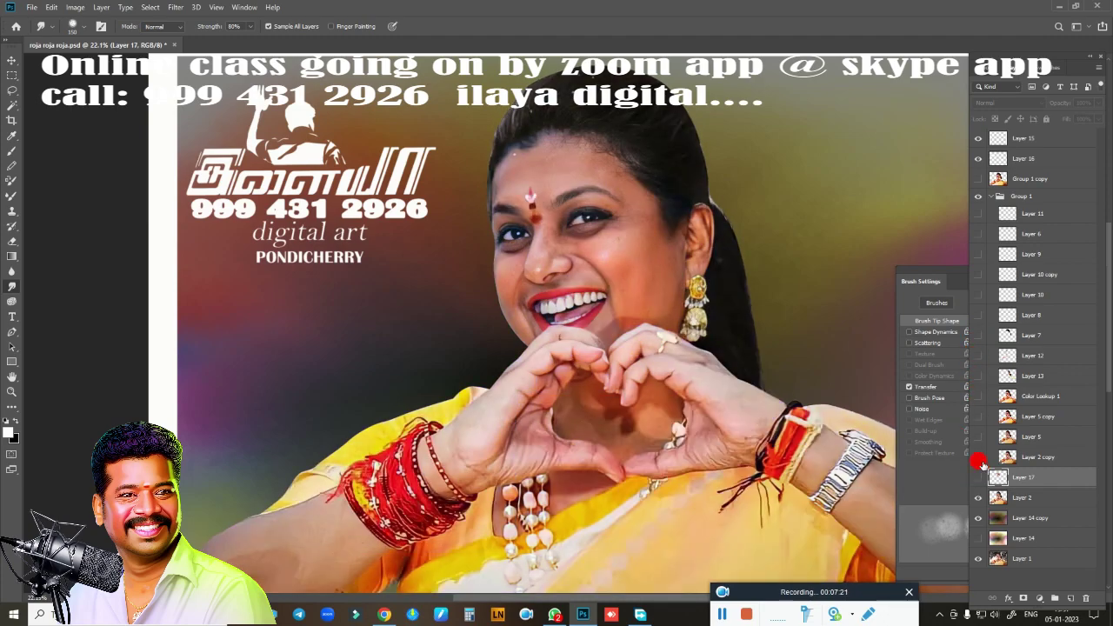
pyautogui.click(978, 439)
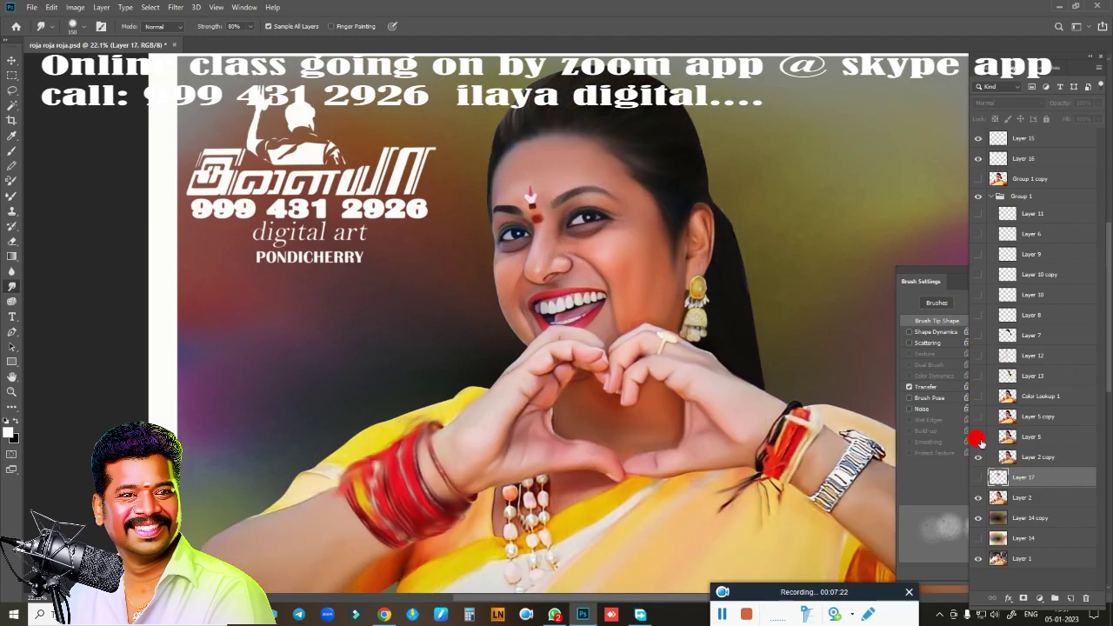
pyautogui.click(975, 451)
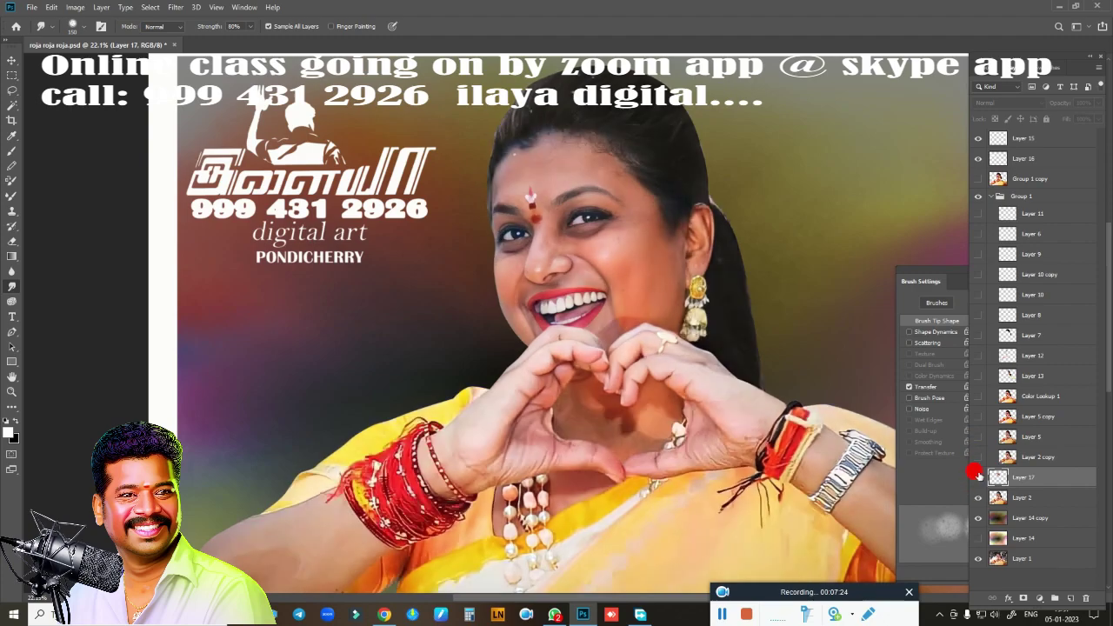
pyautogui.click(978, 461)
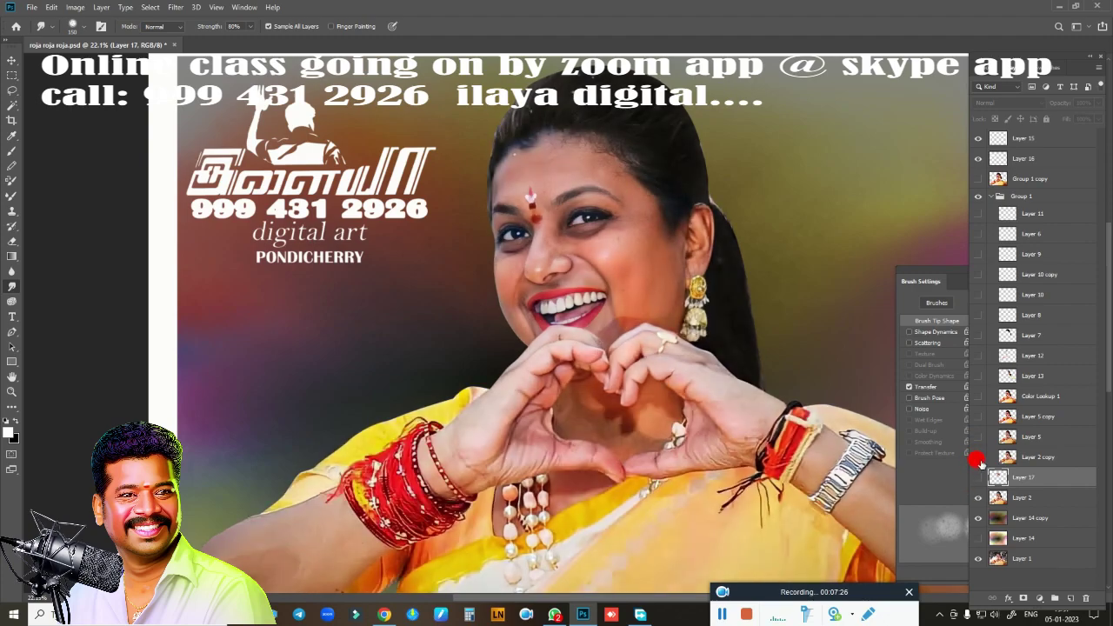
pyautogui.scroll(1, 745, 310)
pyautogui.scroll(1, 737, 345)
# - Centre the face and turn Layer 5 copy back on, comparing it before and after
pyautogui.scroll(1, 765, 356)
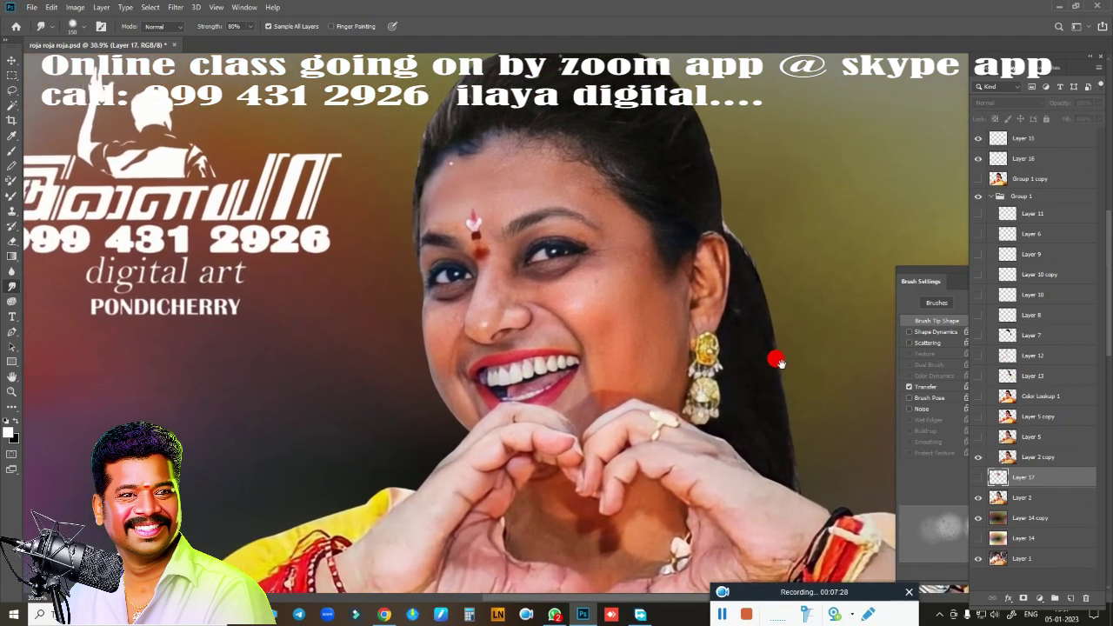
pyautogui.moveTo(776, 360); pyautogui.dragTo(825, 355)
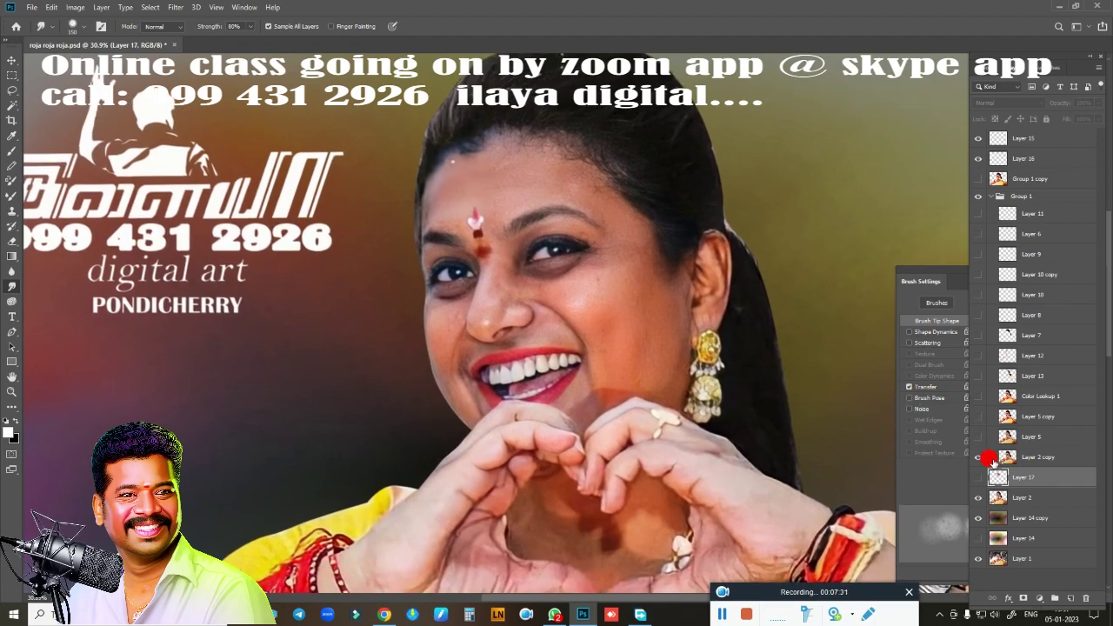
pyautogui.click(977, 440)
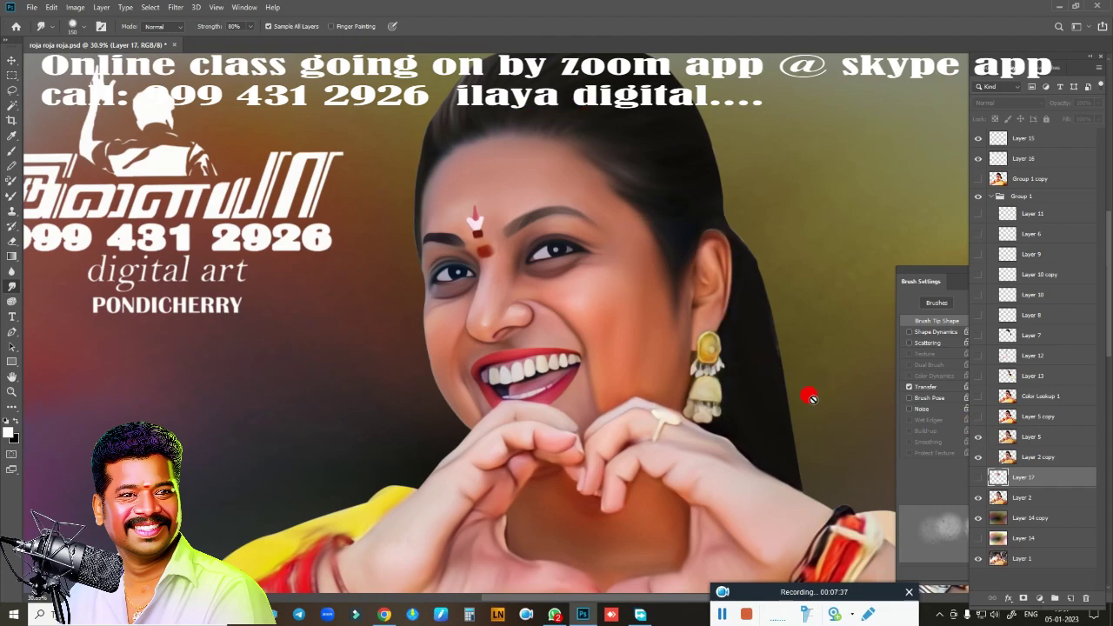
pyautogui.moveTo(792, 411); pyautogui.dragTo(781, 392)
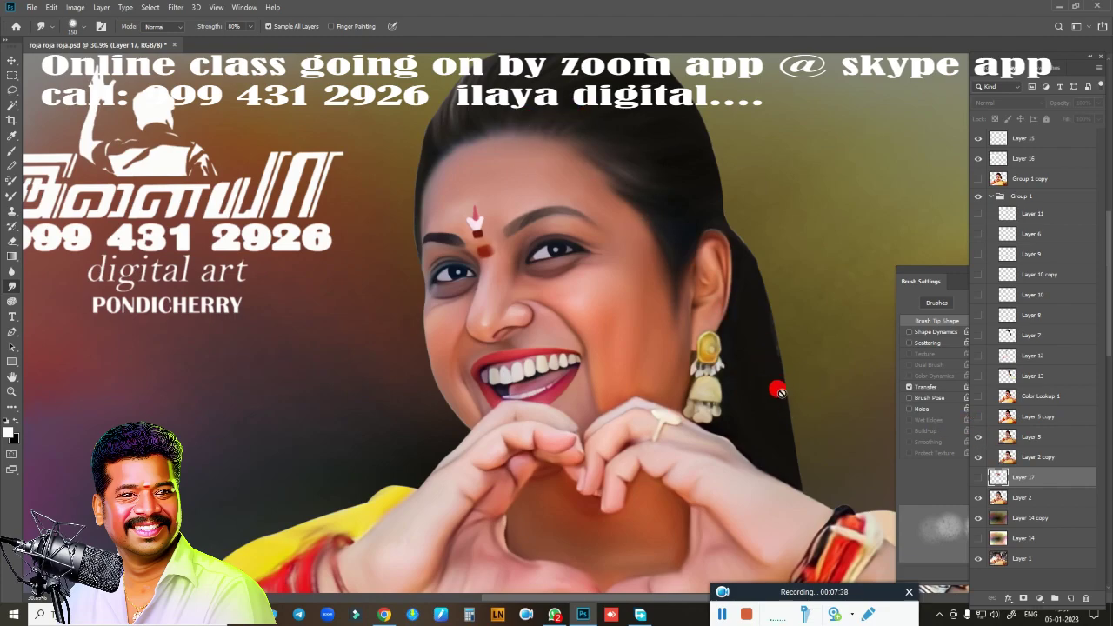
pyautogui.click(977, 417)
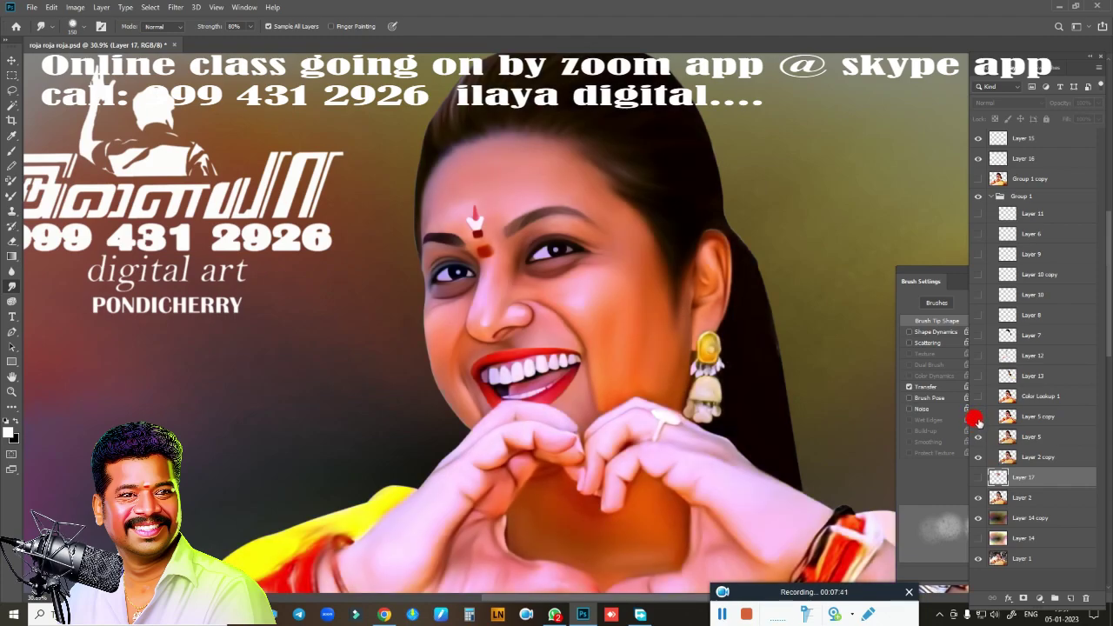
pyautogui.click(976, 417)
pyautogui.click(976, 417)
# - Turn Layer 13's earring detail and Layer 7's line-art back on after comparing each
pyautogui.click(973, 378)
pyautogui.click(975, 379)
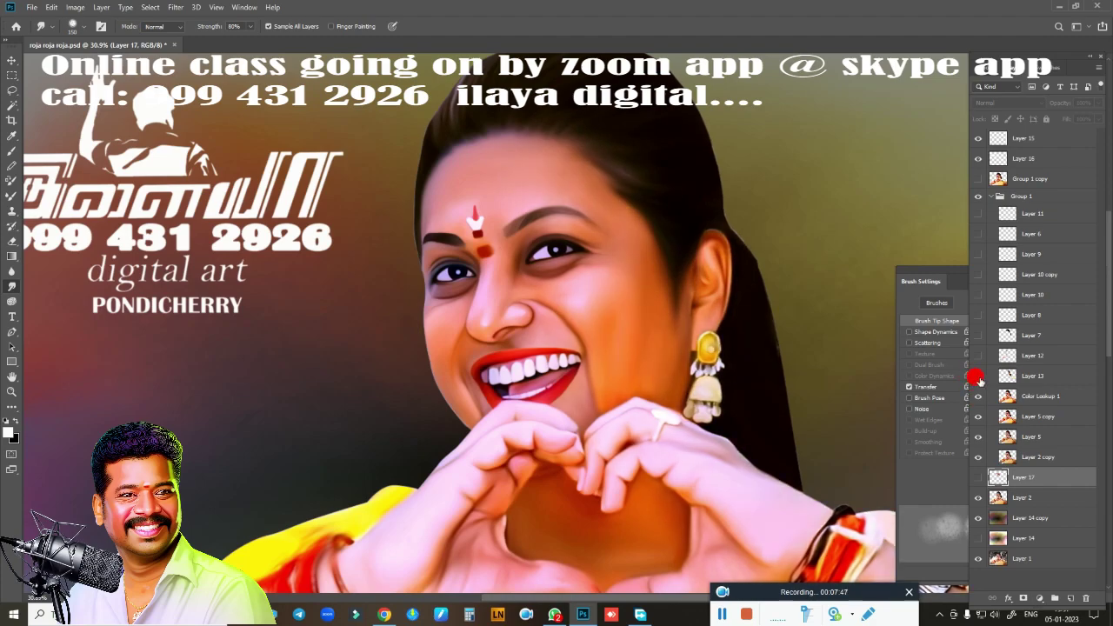
pyautogui.click(974, 379)
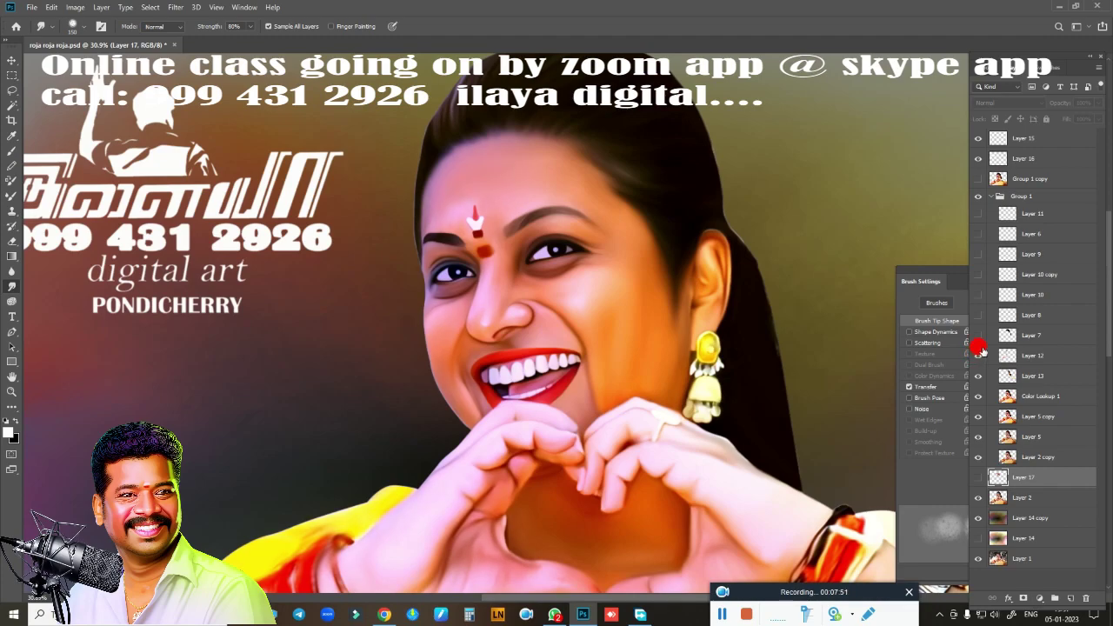
pyautogui.click(977, 335)
pyautogui.click(978, 334)
pyautogui.click(978, 332)
# - Show Layers 8, 10, 9, 6 and 11 to restore strokes, hands and purple hair tint
pyautogui.click(977, 318)
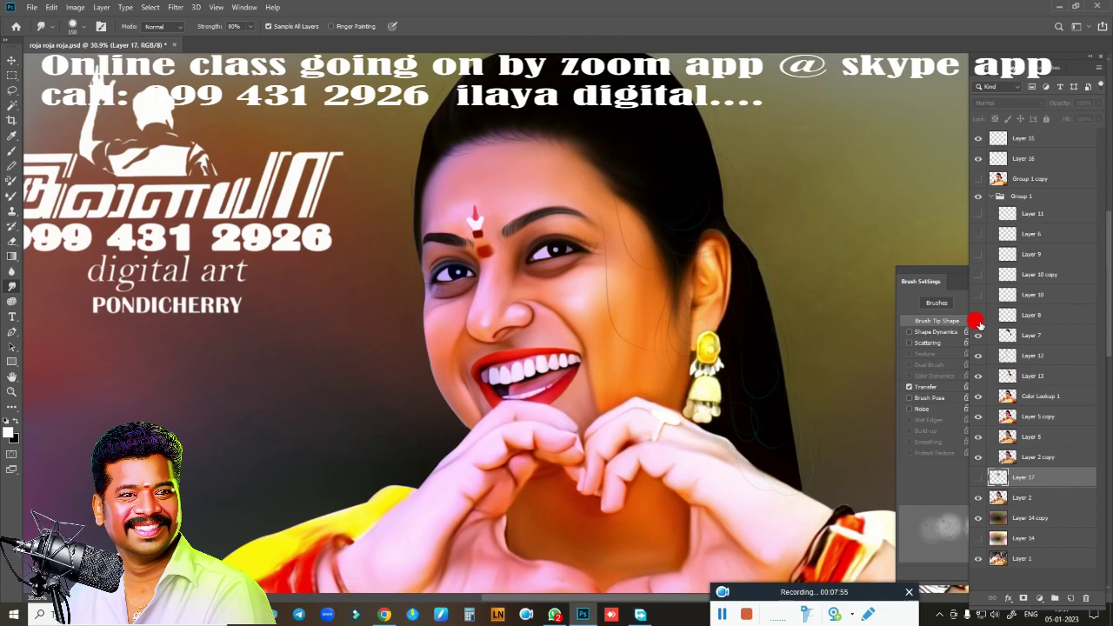
pyautogui.click(976, 295)
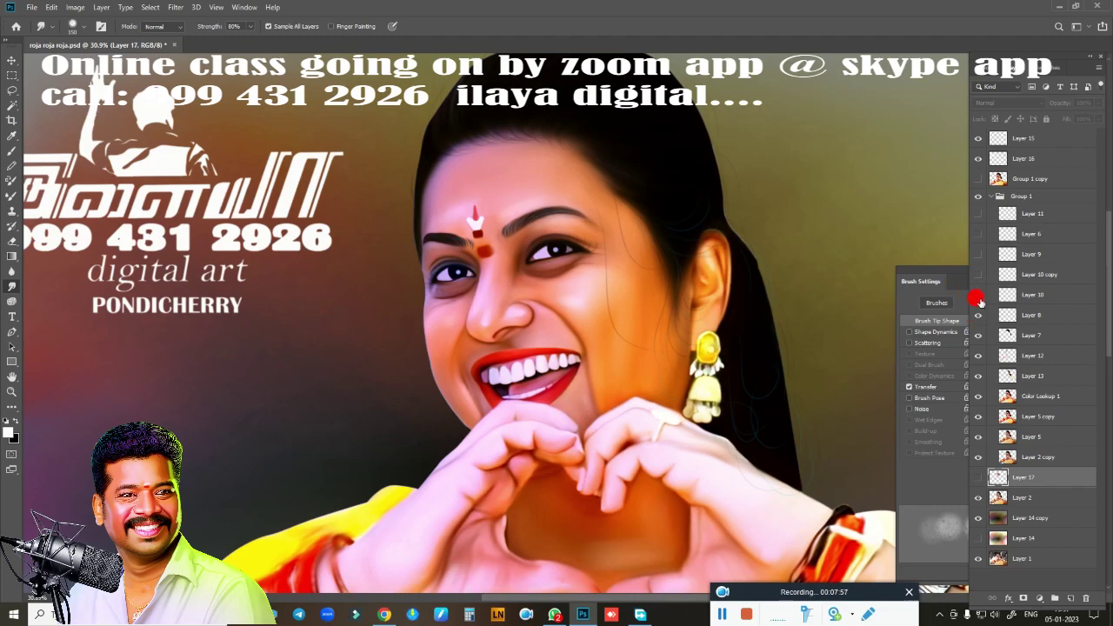
pyautogui.click(977, 297)
pyautogui.click(979, 295)
pyautogui.click(978, 255)
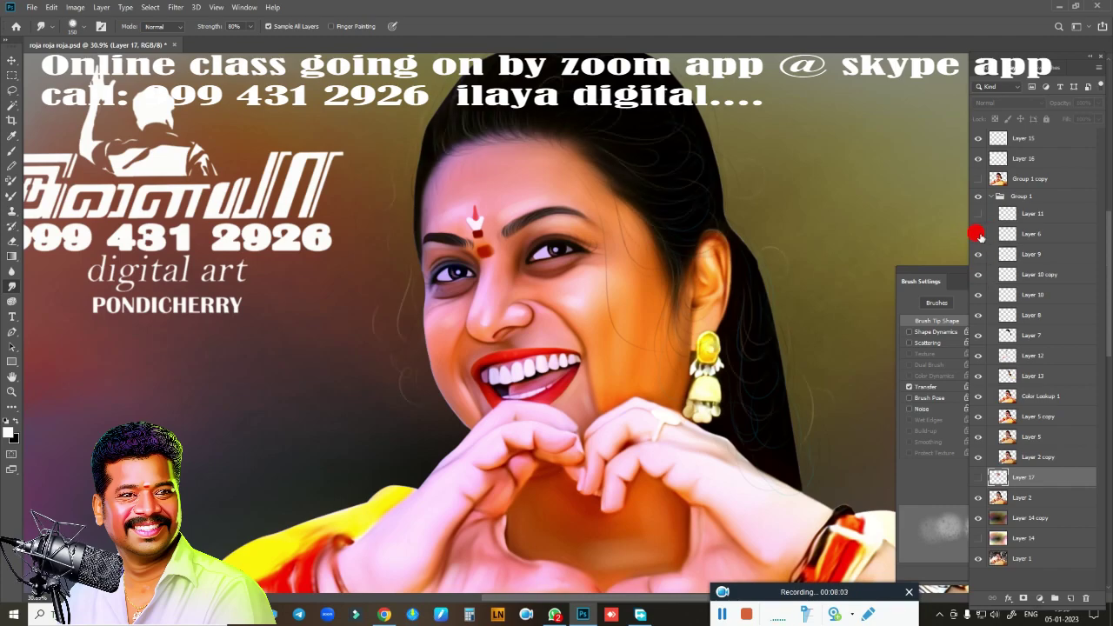
pyautogui.click(978, 235)
pyautogui.click(978, 213)
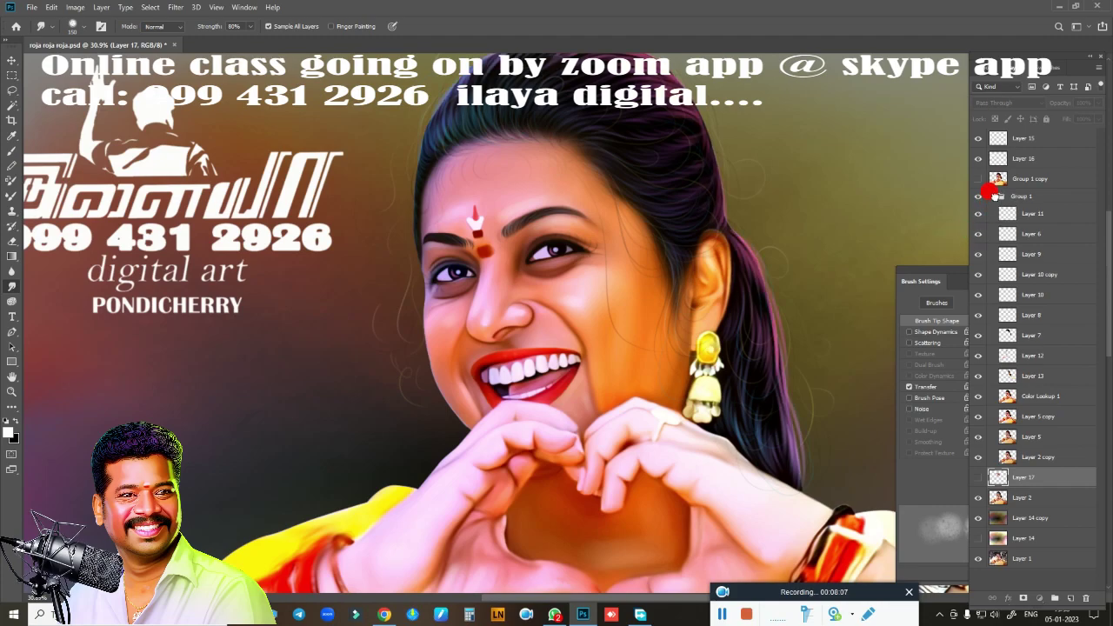
# - Hide Group 1 and collapse its layer list
pyautogui.click(992, 195)
pyautogui.click(980, 196)
pyautogui.click(990, 198)
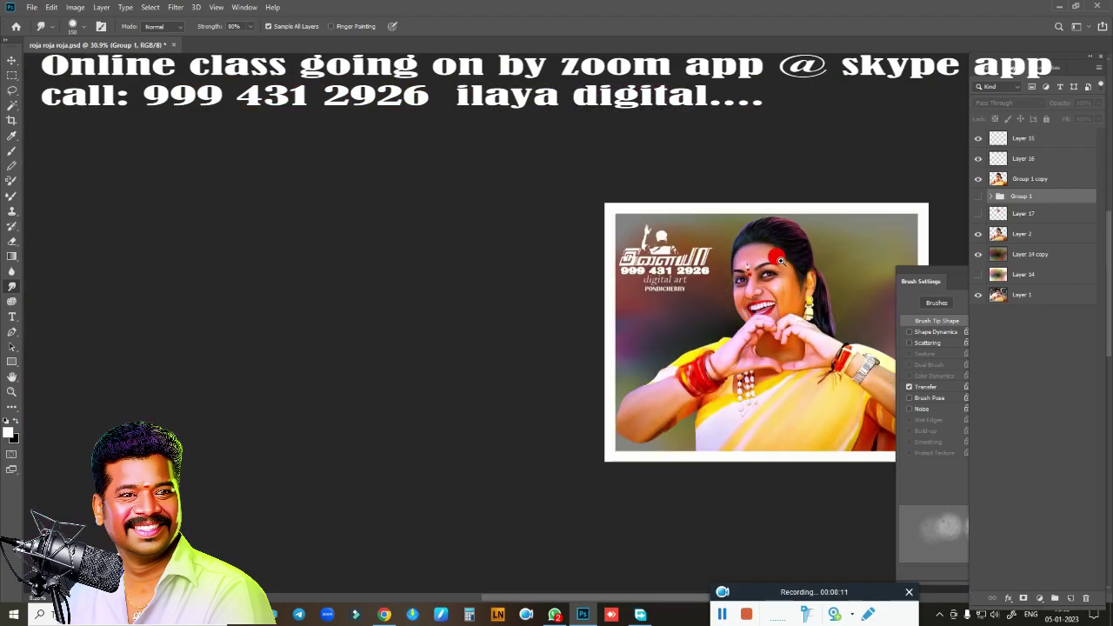
pyautogui.scroll(-5, 848, 281)
pyautogui.scroll(1, 674, 266)
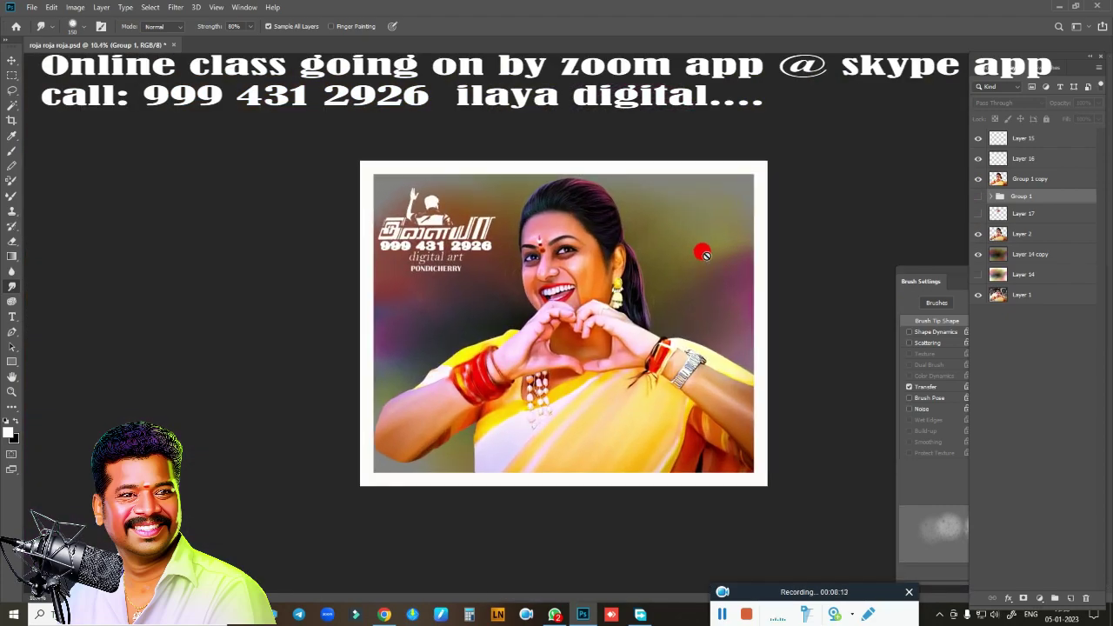